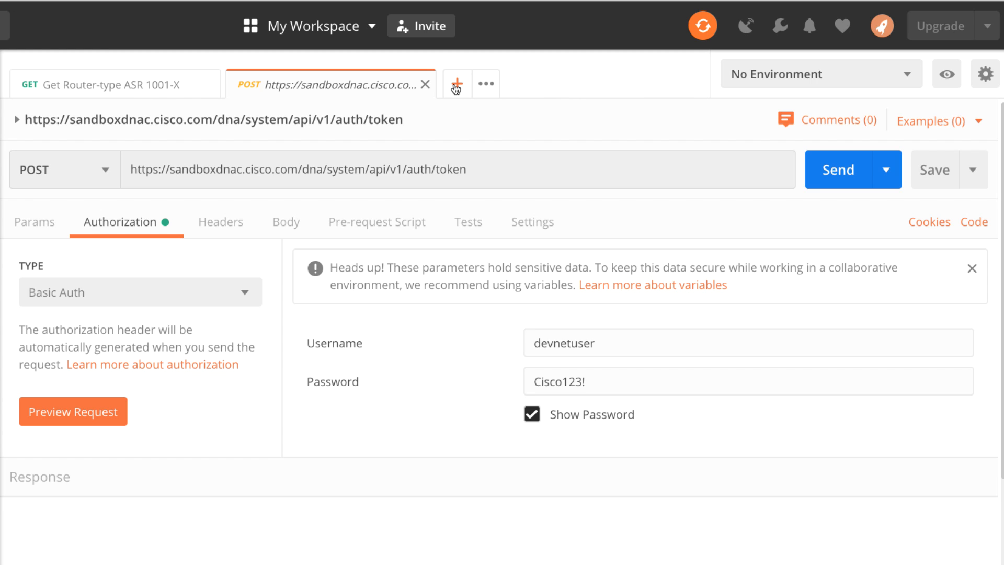
- Create a new request and set its method to POST
{"action": "left_click", "coordinate": [454, 86]}
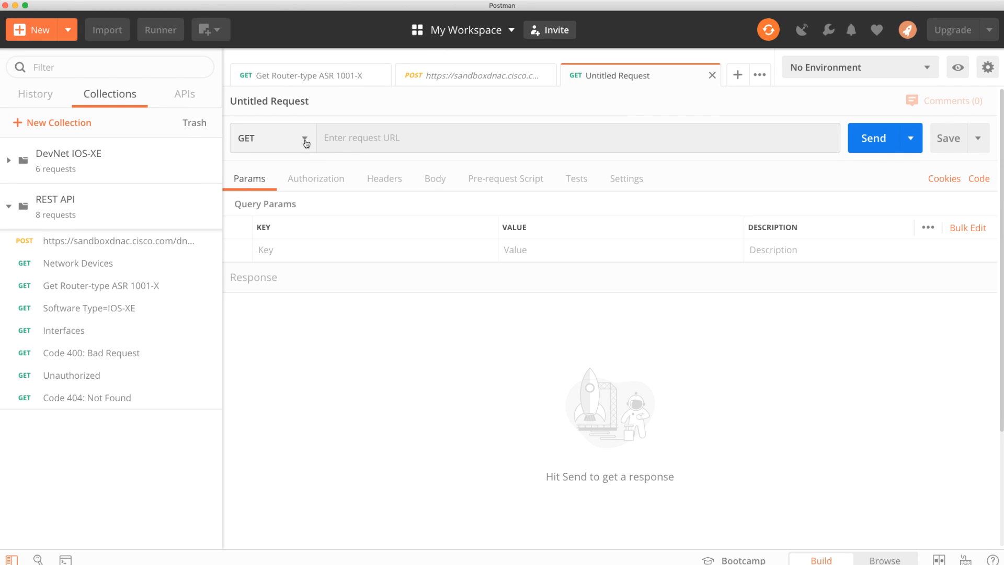
{"action": "left_click", "coordinate": [301, 139]}
{"action": "left_click", "coordinate": [262, 160]}
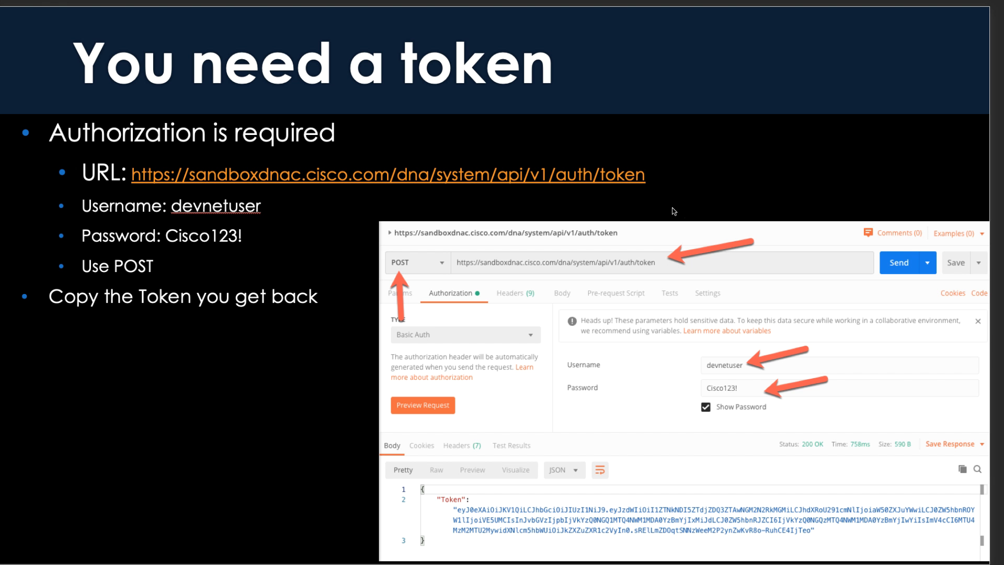
{"action": "left_click", "coordinate": [128, 169]}
{"action": "left_click_drag", "start_coordinate": [130, 171], "coordinate": [660, 181]}
{"action": "key", "text": "super+c"}
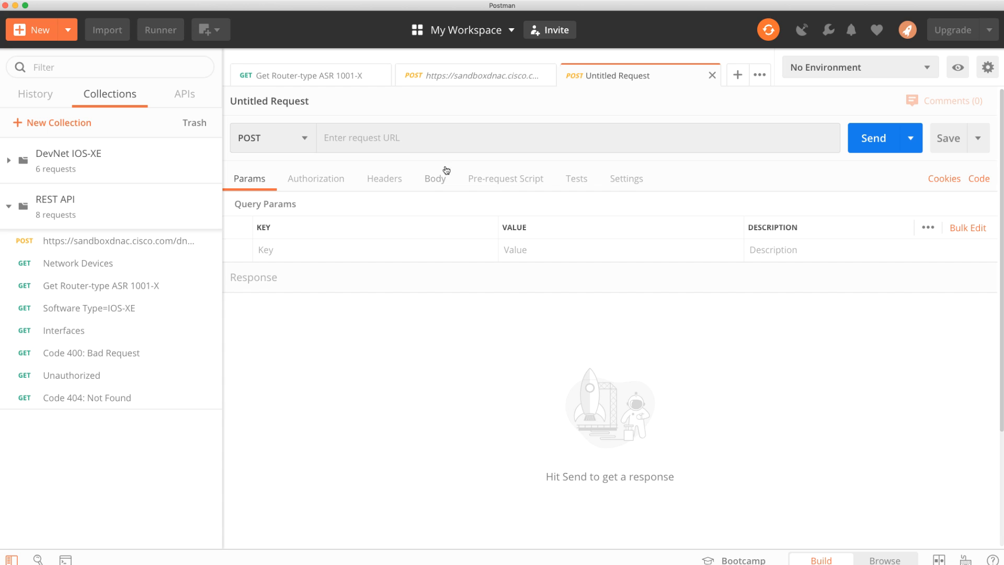
{"action": "left_click", "coordinate": [400, 141]}
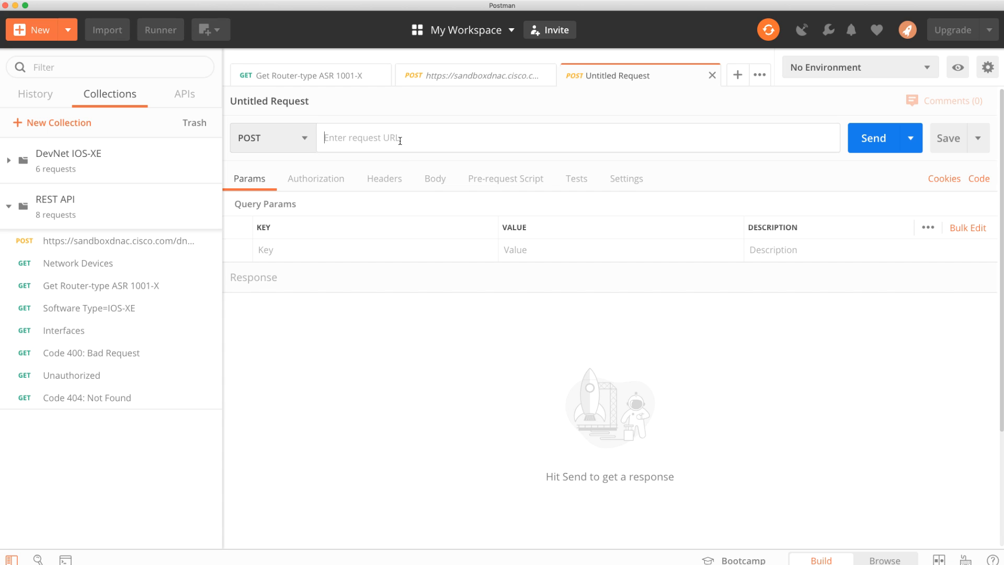
{"action": "key", "text": "super+v"}
{"action": "left_click", "coordinate": [327, 140]}
{"action": "key", "text": "BackSpace"}
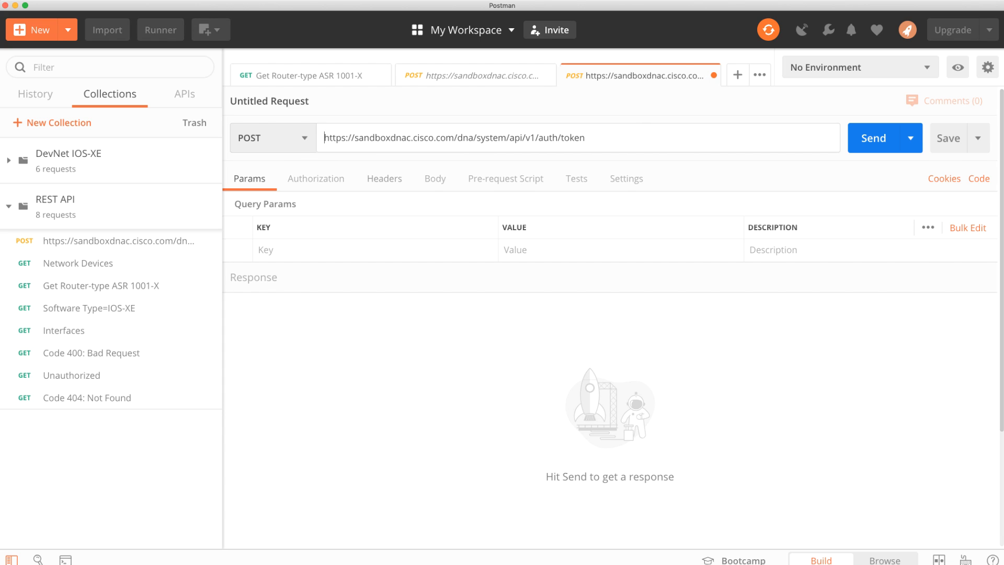
{"action": "left_click_drag", "start_coordinate": [585, 139], "coordinate": [556, 139]}
- Set the request's authorization type to Basic Auth
{"action": "left_click", "coordinate": [314, 181]}
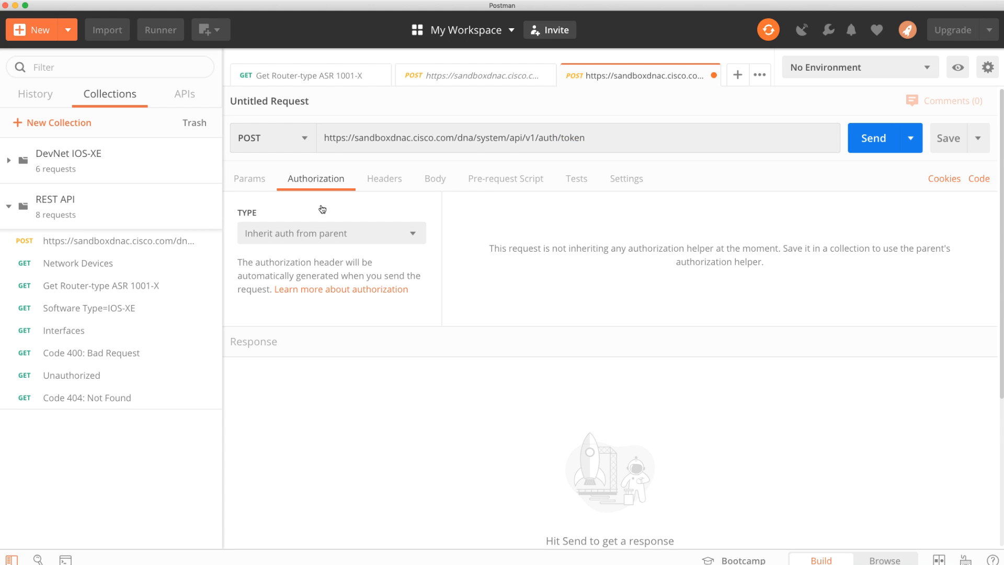
{"action": "left_click", "coordinate": [343, 230]}
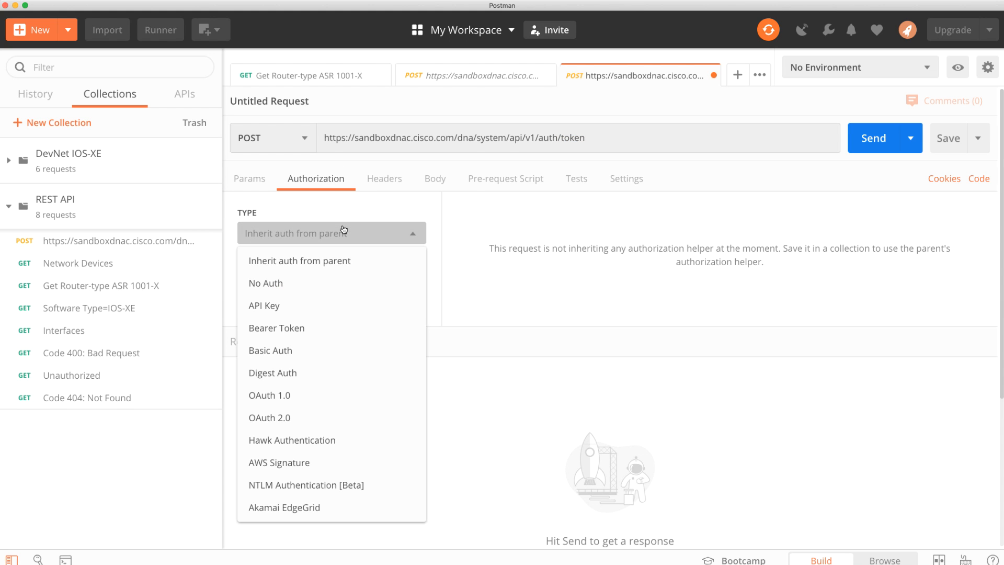
{"action": "left_click", "coordinate": [287, 351]}
{"action": "left_click", "coordinate": [320, 233]}
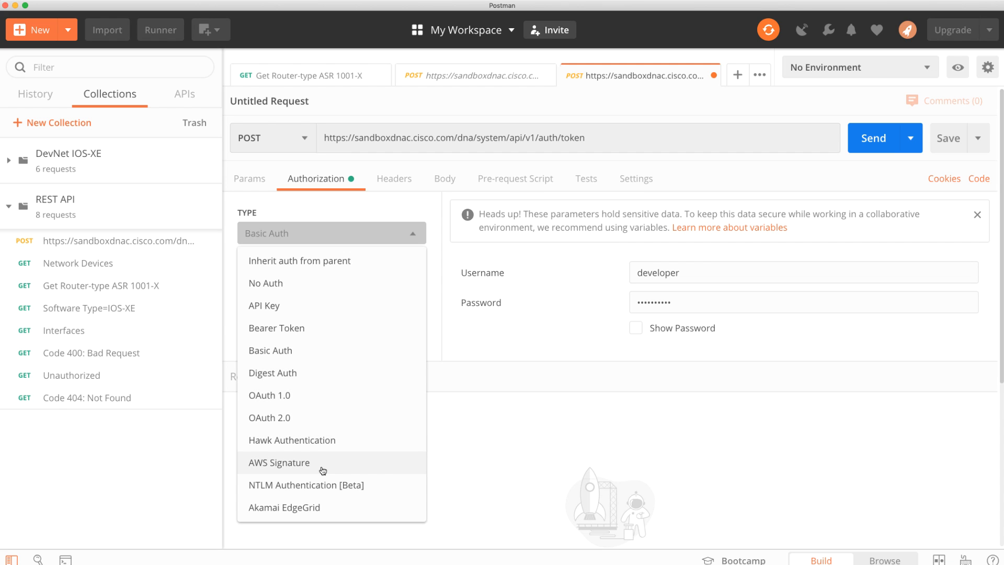
{"action": "left_click", "coordinate": [550, 288]}
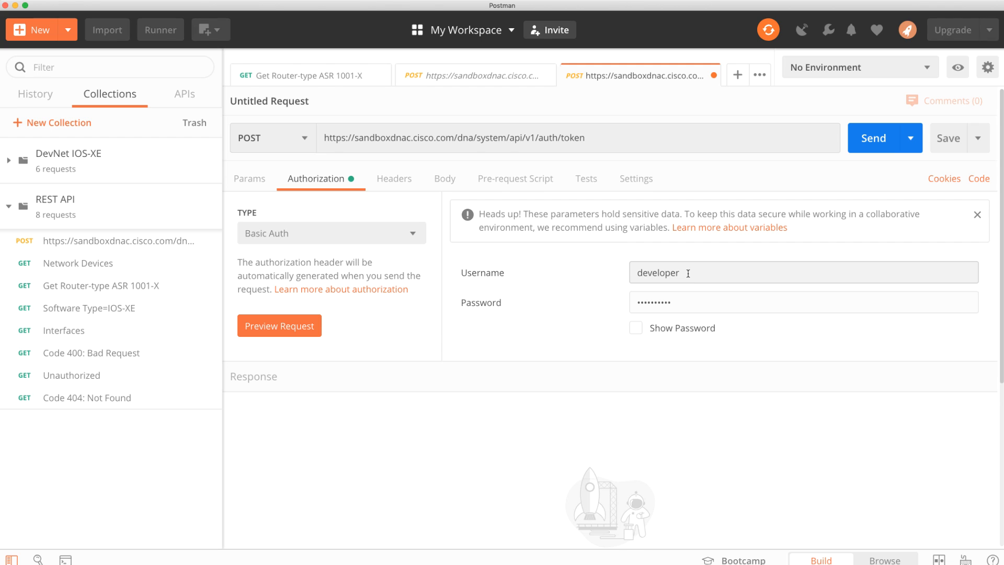
- Show the password, set the username to devnetuser and enter the account password given on the slide
{"action": "left_click", "coordinate": [635, 328]}
{"action": "left_click_drag", "start_coordinate": [690, 273], "coordinate": [609, 280]}
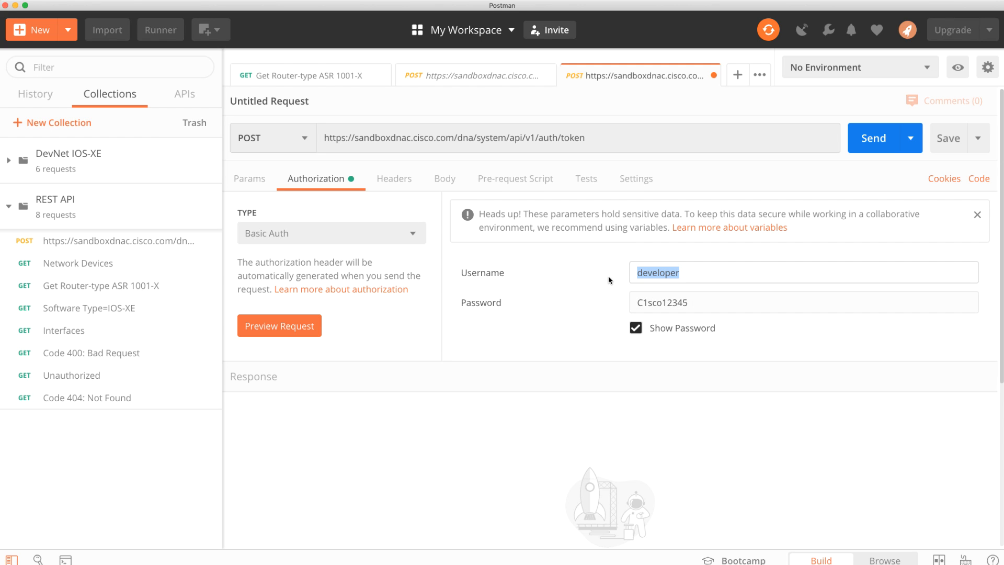
{"action": "type", "text": "devnetuser"}
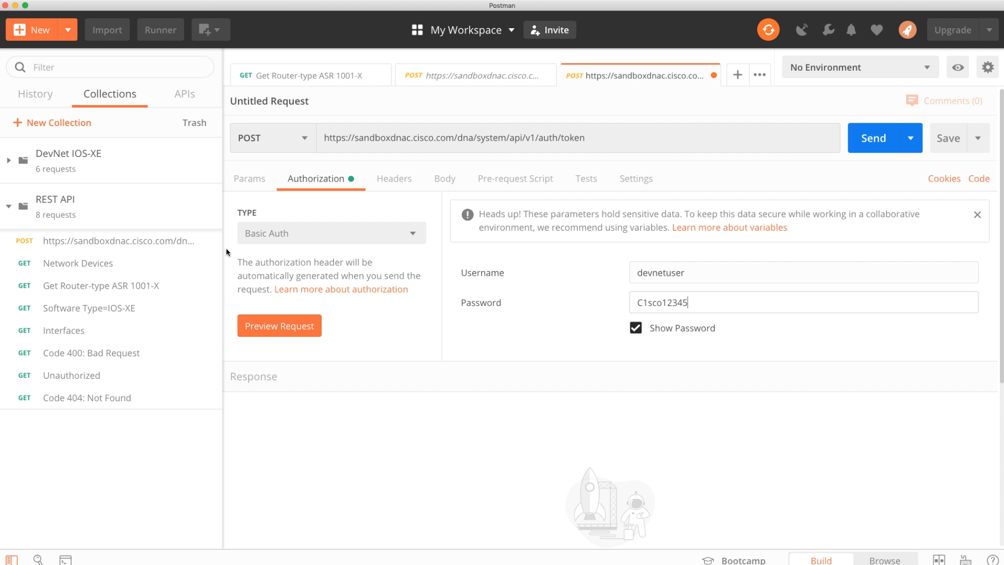
{"action": "key", "text": "BackSpace"}
{"action": "key", "text": "BackSpace"}
{"action": "key", "text": "BackSpace"}
{"action": "key", "text": "BackSpace"}
{"action": "key", "text": "BackSpace"}
{"action": "key", "text": "BackSpace"}
{"action": "type", "text": "o123!"}
- Send the POST request and copy the token value from the response body
{"action": "left_click", "coordinate": [903, 136]}
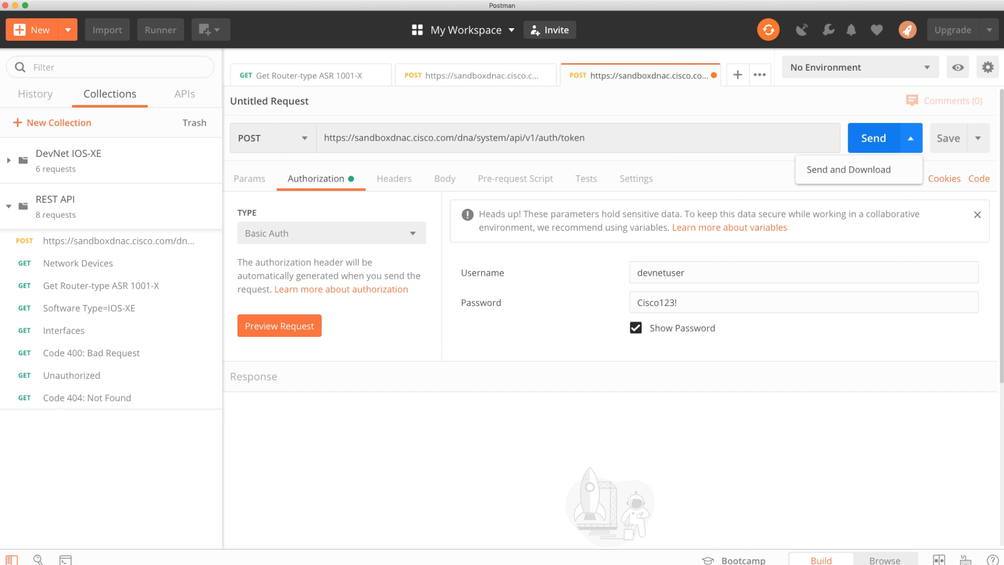
{"action": "left_click", "coordinate": [873, 138]}
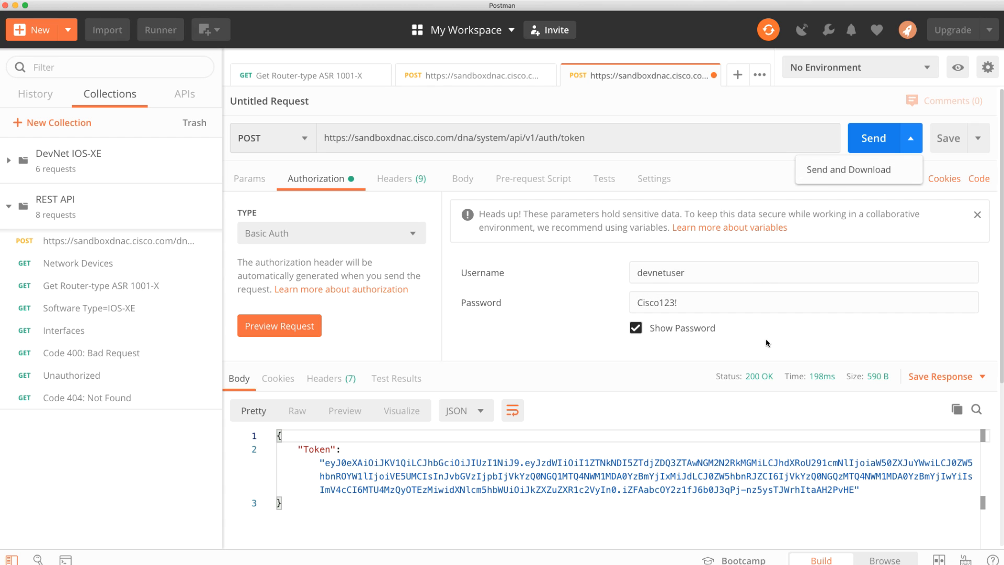
{"action": "left_click", "coordinate": [675, 475]}
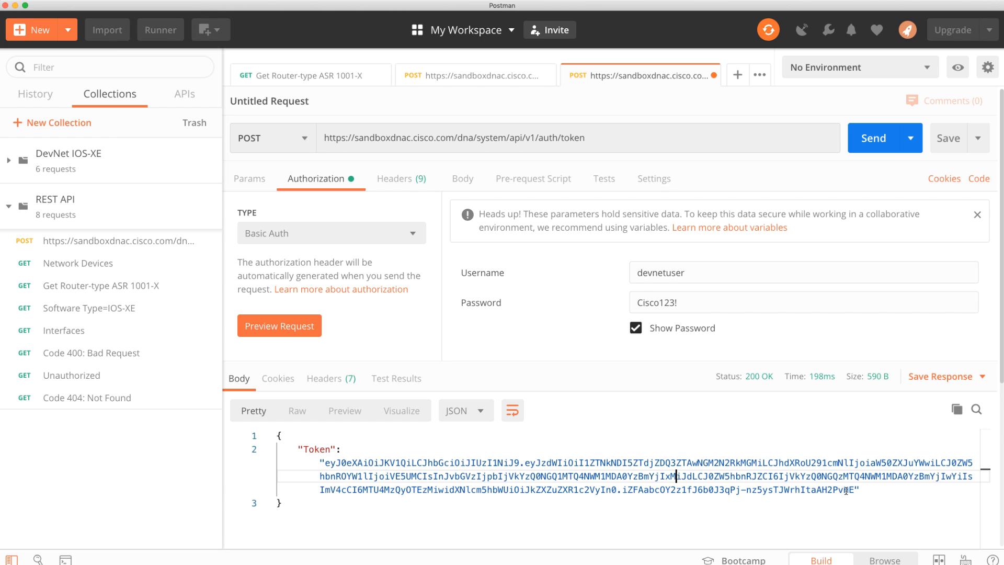
{"action": "left_click_drag", "start_coordinate": [853, 489], "coordinate": [325, 462]}
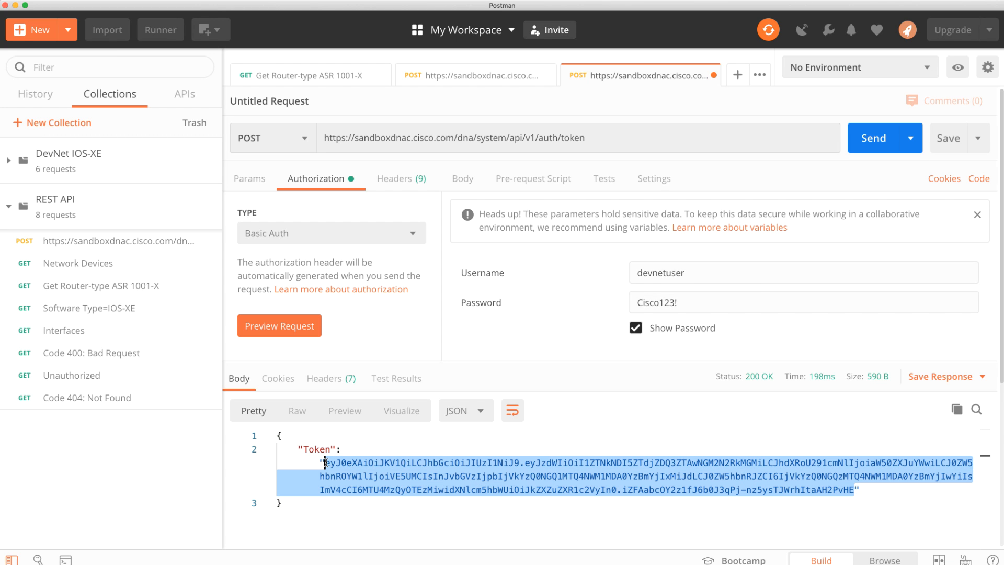
{"action": "right_click", "coordinate": [355, 467]}
{"action": "left_click", "coordinate": [226, 506]}
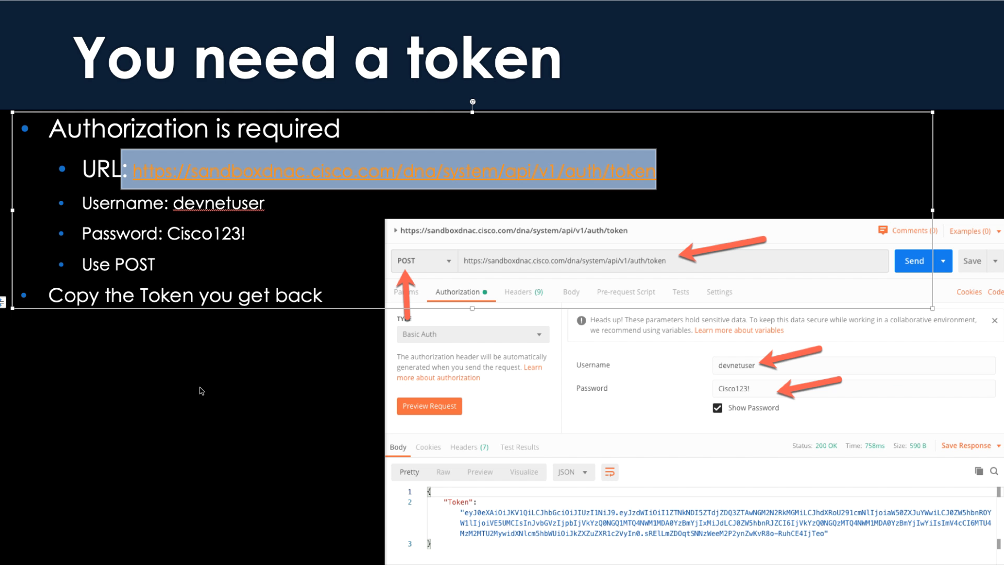
- Review the "How to get information" slide, then examine the Get Device list description and parameters in the browser's Intent API documentation
{"action": "left_click", "coordinate": [182, 373]}
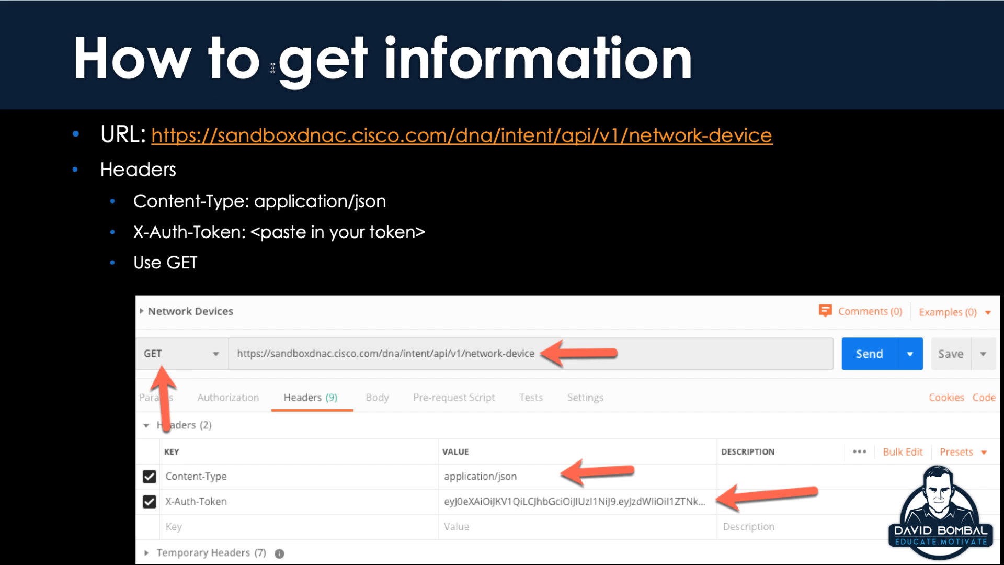
{"action": "left_click_drag", "start_coordinate": [272, 69], "coordinate": [670, 63]}
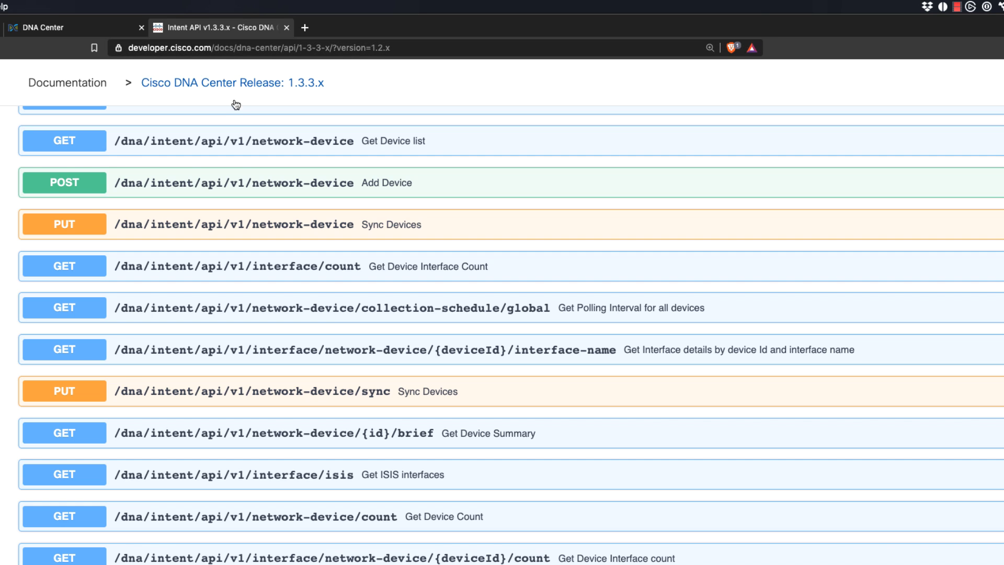
{"action": "scroll", "coordinate": [267, 155], "scroll_direction": "up", "scroll_amount": 15}
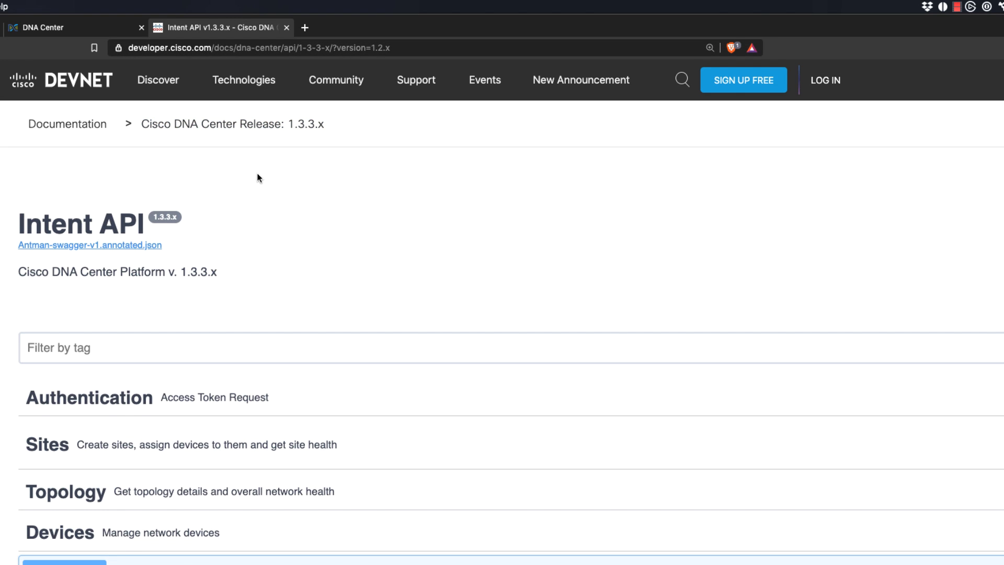
{"action": "scroll", "coordinate": [258, 175], "scroll_direction": "down", "scroll_amount": 5}
{"action": "left_click", "coordinate": [71, 393]}
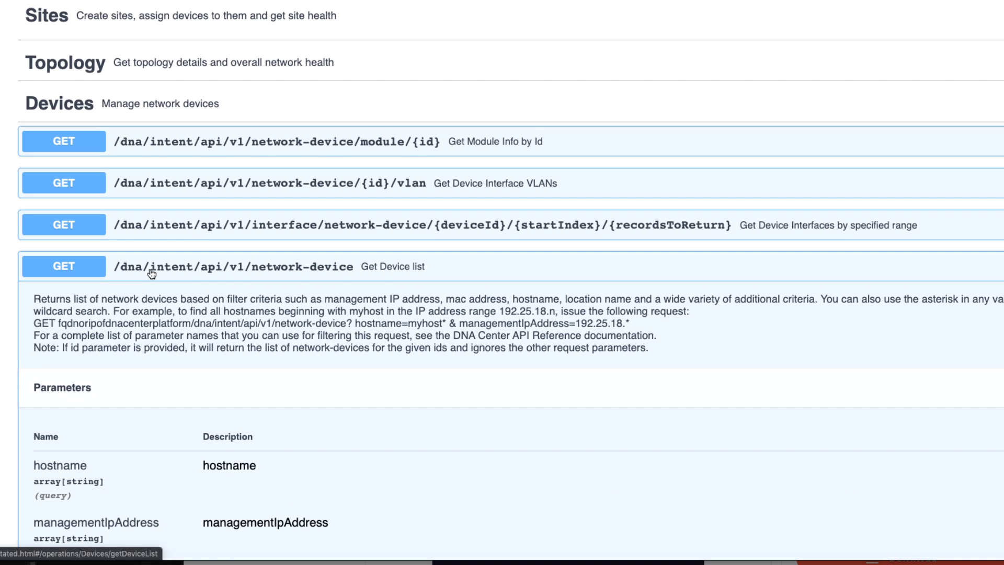
{"action": "scroll", "coordinate": [151, 273], "scroll_direction": "down", "scroll_amount": 1}
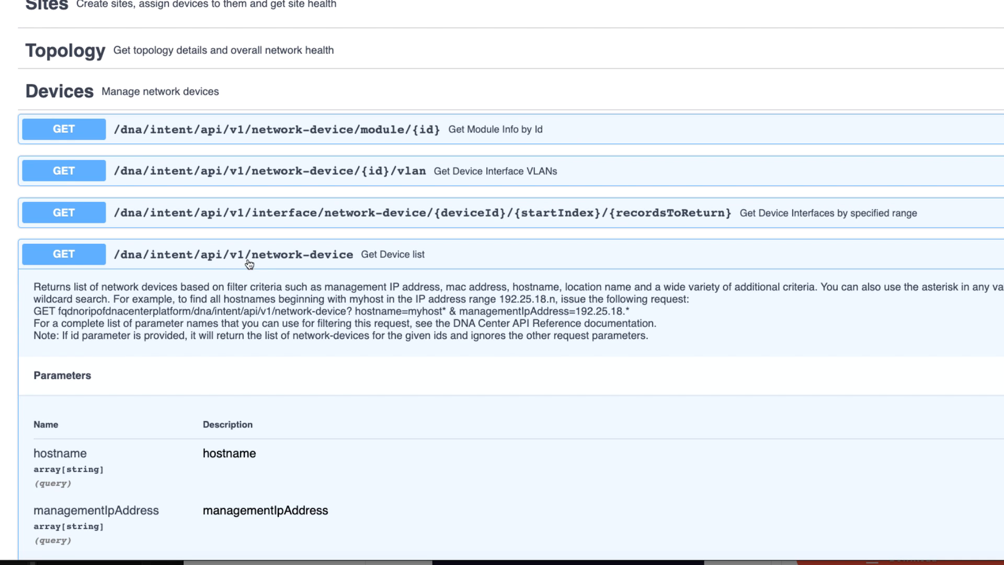
{"action": "scroll", "coordinate": [335, 257], "scroll_direction": "down", "scroll_amount": 1}
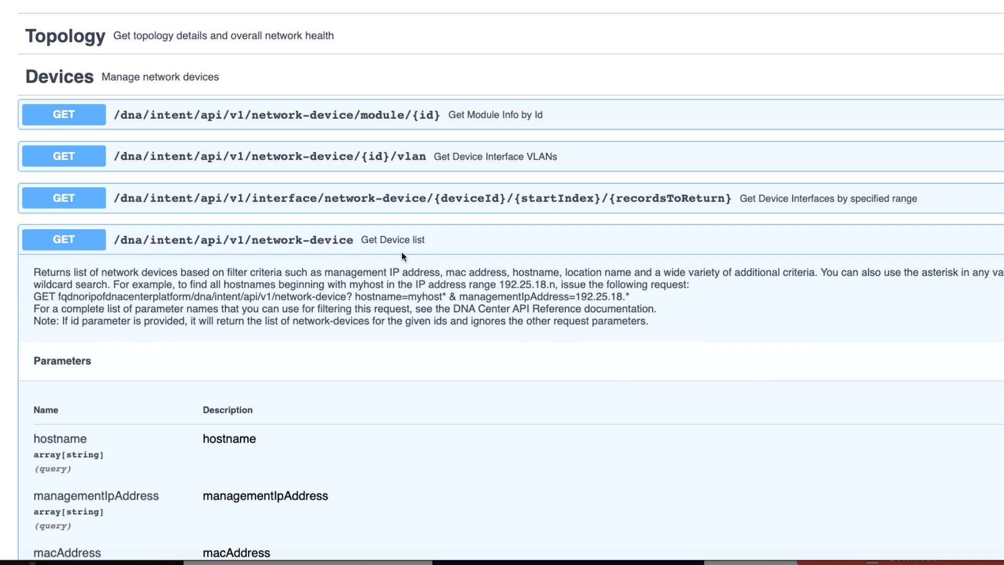
{"action": "key", "text": "super+plus"}
{"action": "key", "text": "super+plus"}
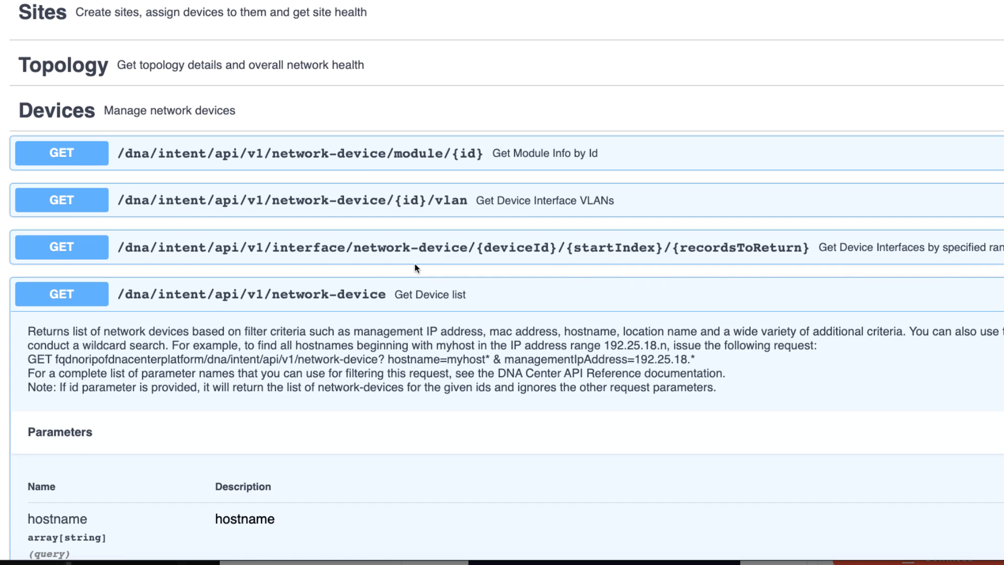
{"action": "scroll", "coordinate": [304, 260], "scroll_direction": "down", "scroll_amount": 4}
{"action": "left_click_drag", "start_coordinate": [27, 142], "coordinate": [845, 195]}
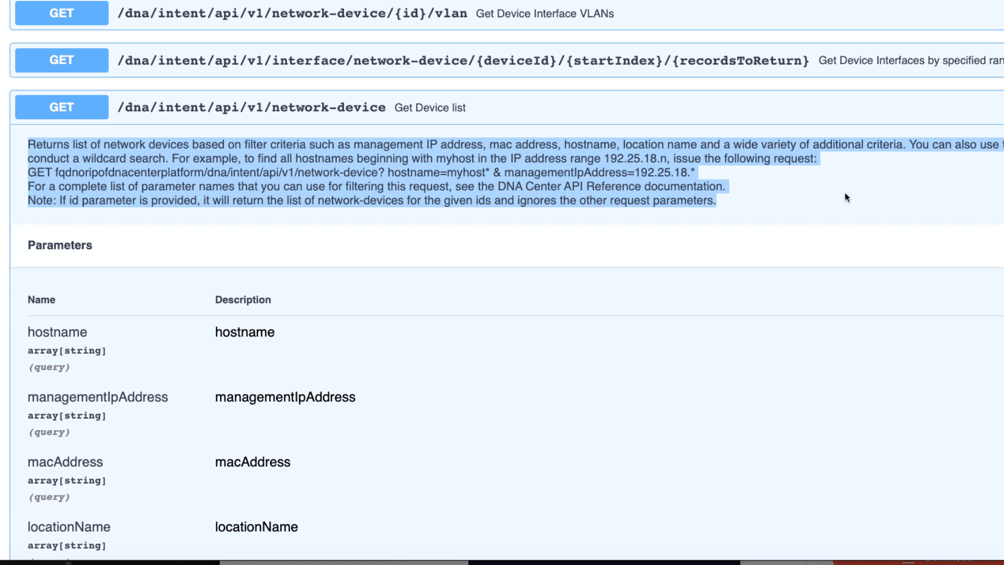
{"action": "scroll", "coordinate": [616, 222], "scroll_direction": "down", "scroll_amount": 1}
{"action": "scroll", "coordinate": [617, 224], "scroll_direction": "down", "scroll_amount": 4}
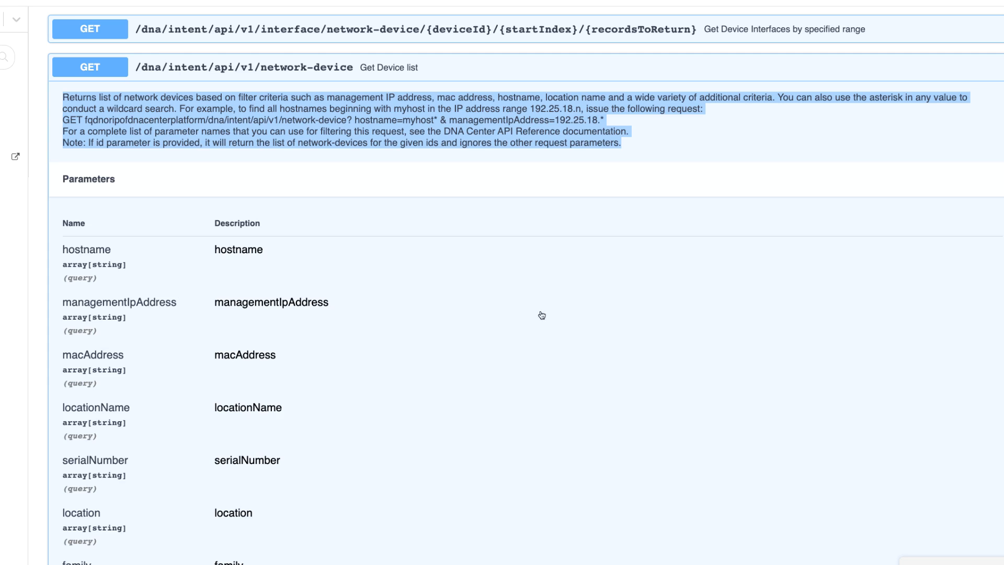
- Switch to Postman and open the saved Network Devices request to view its URL and headers
{"action": "key", "text": "super+Tab"}
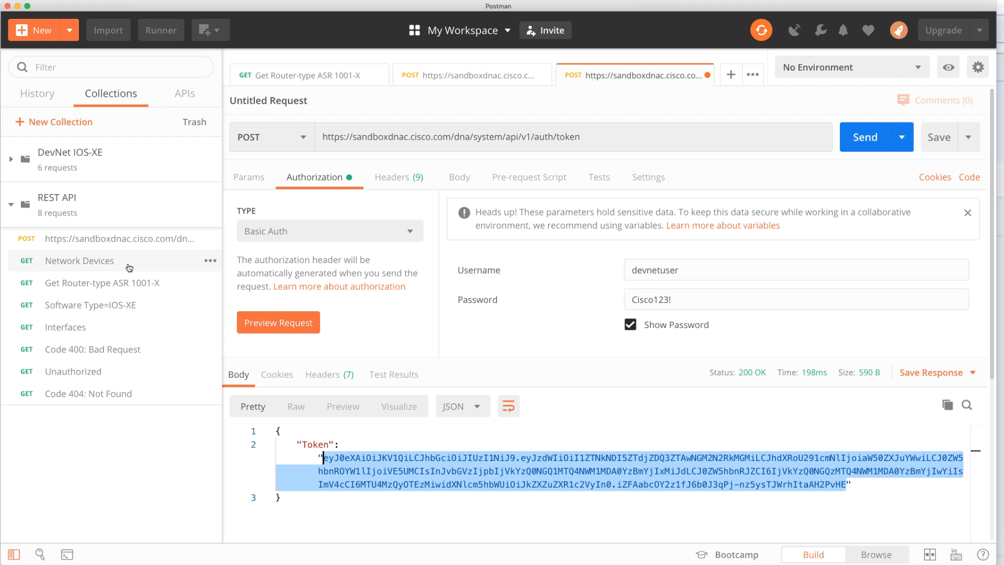
{"action": "left_click", "coordinate": [129, 266]}
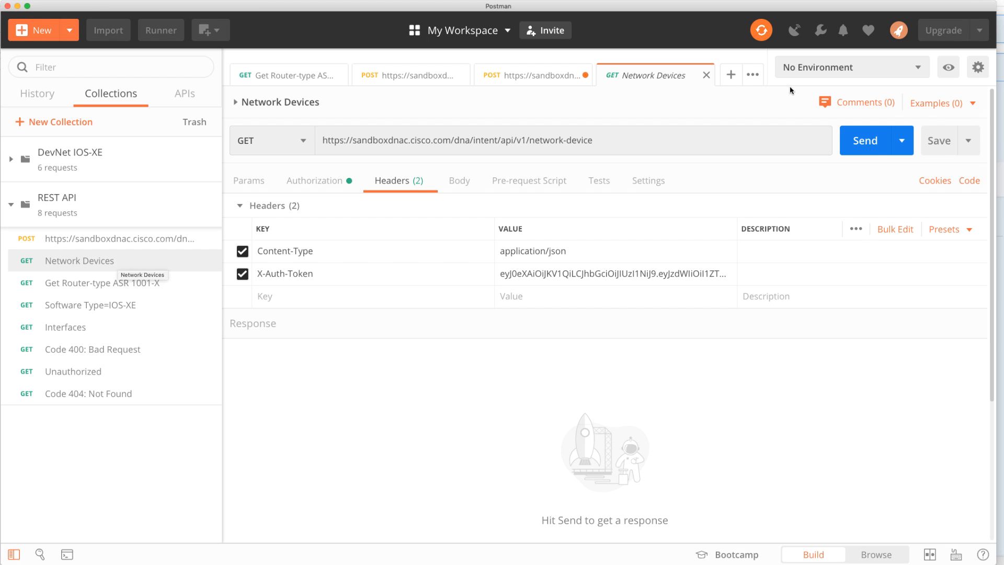
{"action": "left_click", "coordinate": [733, 77]}
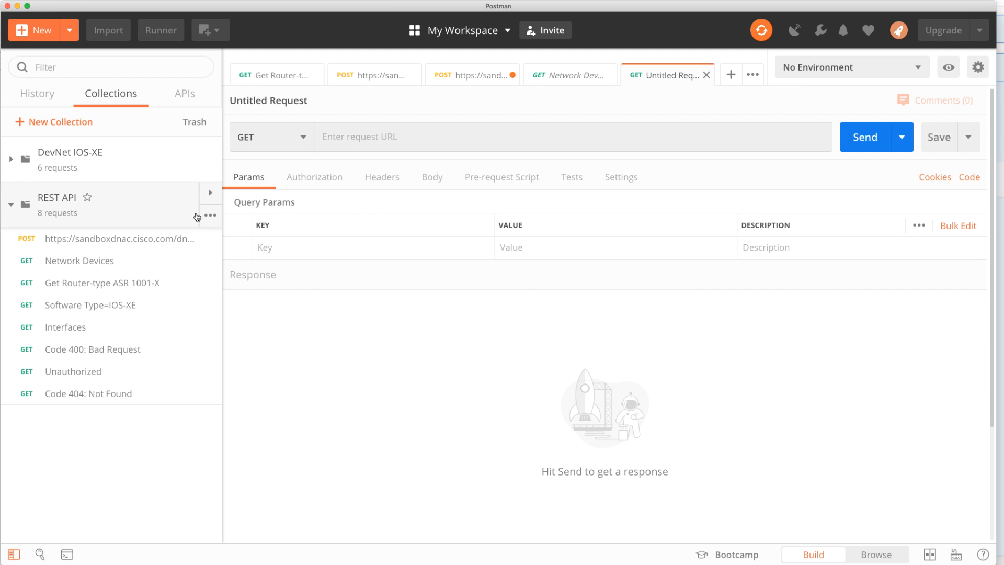
{"action": "key", "text": "super+Tab"}
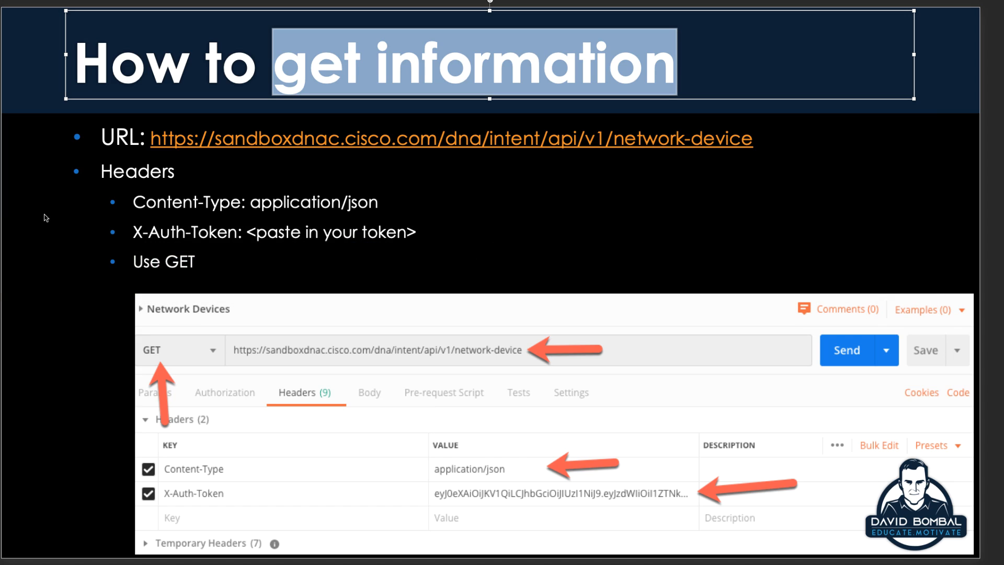
{"action": "left_click_drag", "start_coordinate": [755, 136], "coordinate": [171, 135]}
{"action": "key", "text": "ctrl+c"}
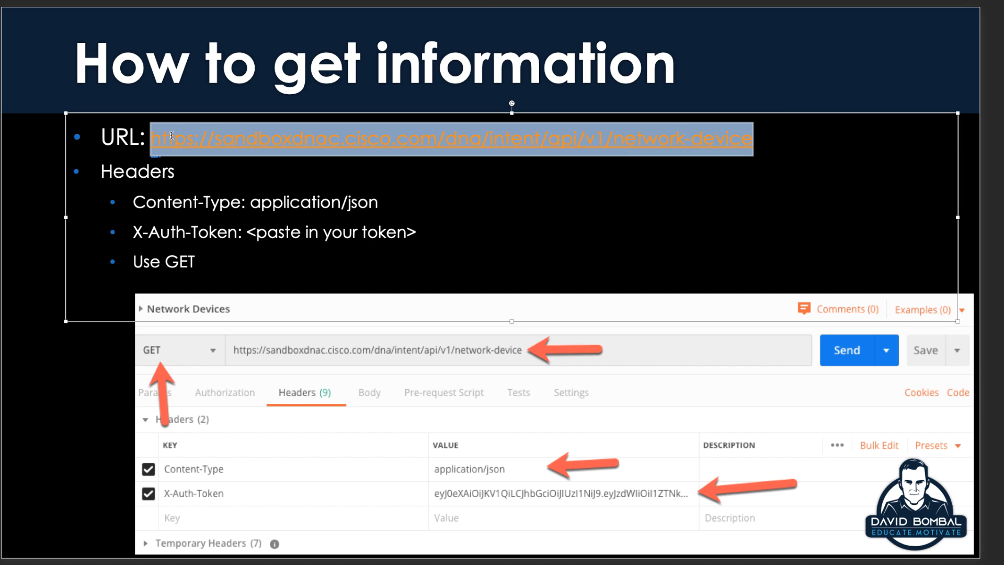
{"action": "key", "text": "super+Tab"}
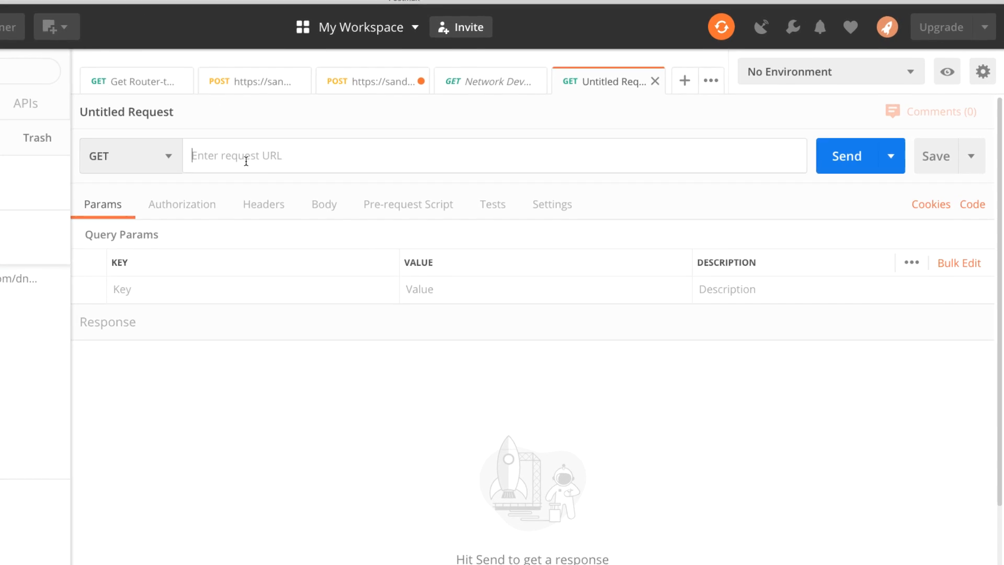
{"action": "left_click", "coordinate": [189, 171]}
{"action": "key", "text": "ctrl+v"}
{"action": "left_click", "coordinate": [105, 163]}
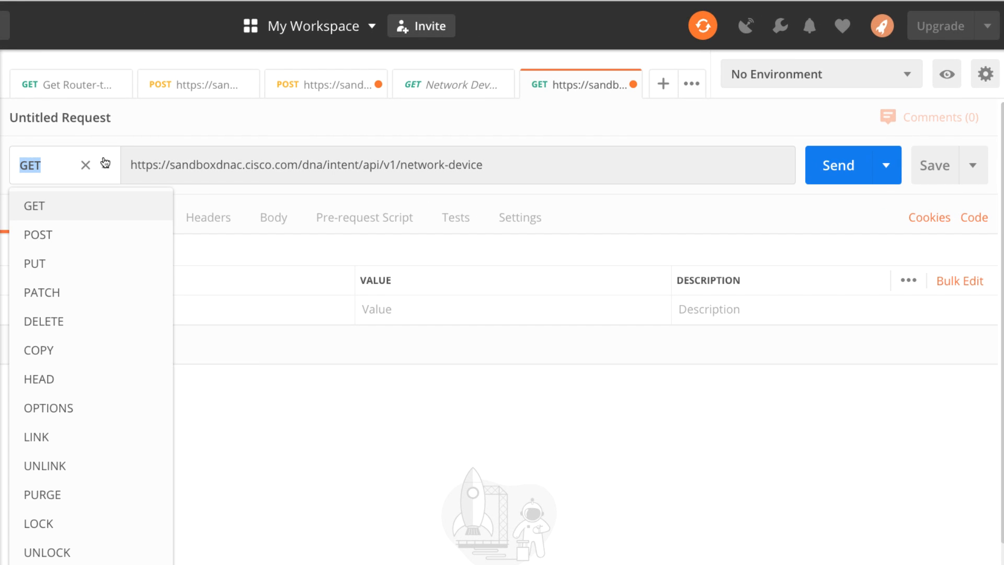
{"action": "left_click", "coordinate": [276, 167]}
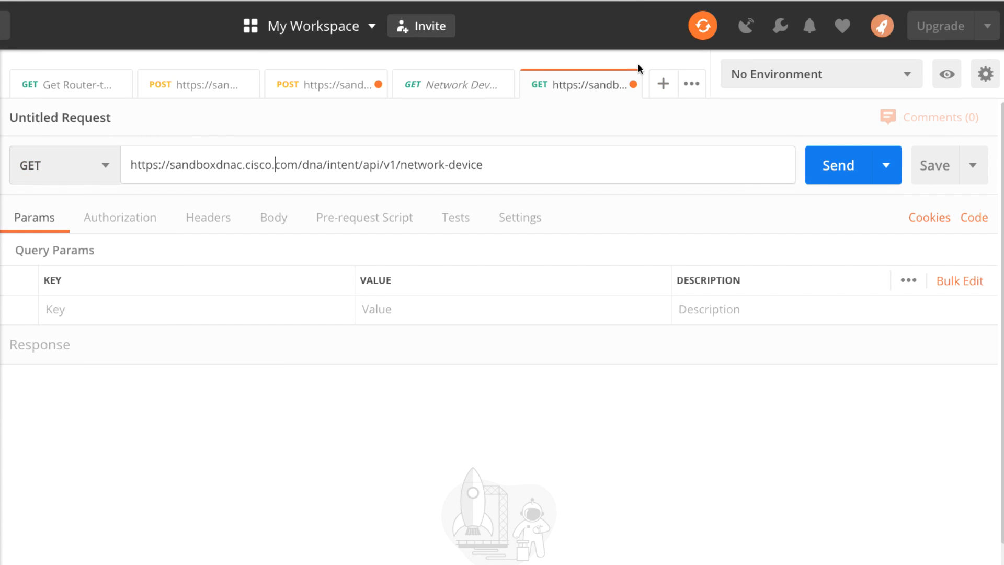
{"action": "left_click", "coordinate": [665, 84]}
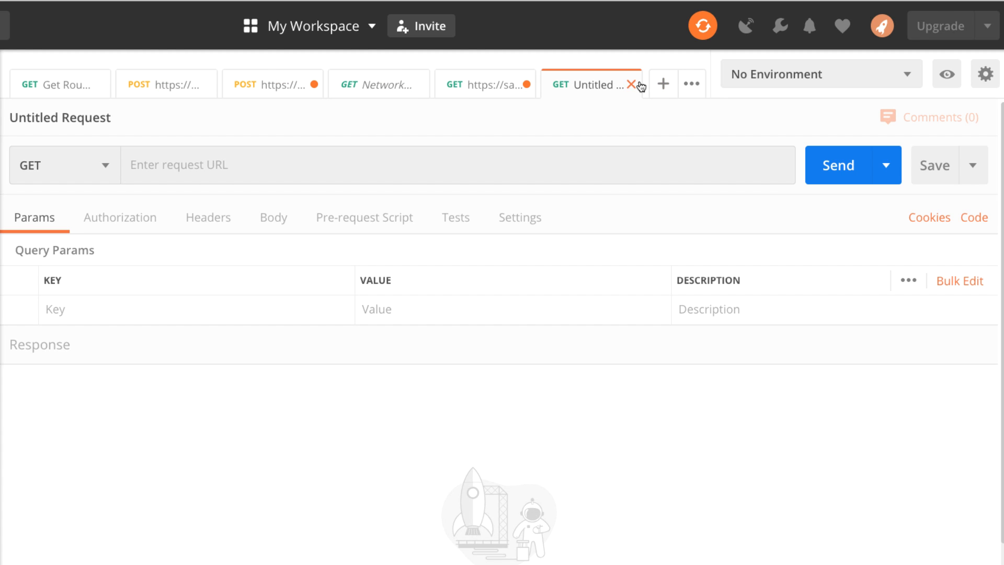
{"action": "key", "text": "ctrl+v"}
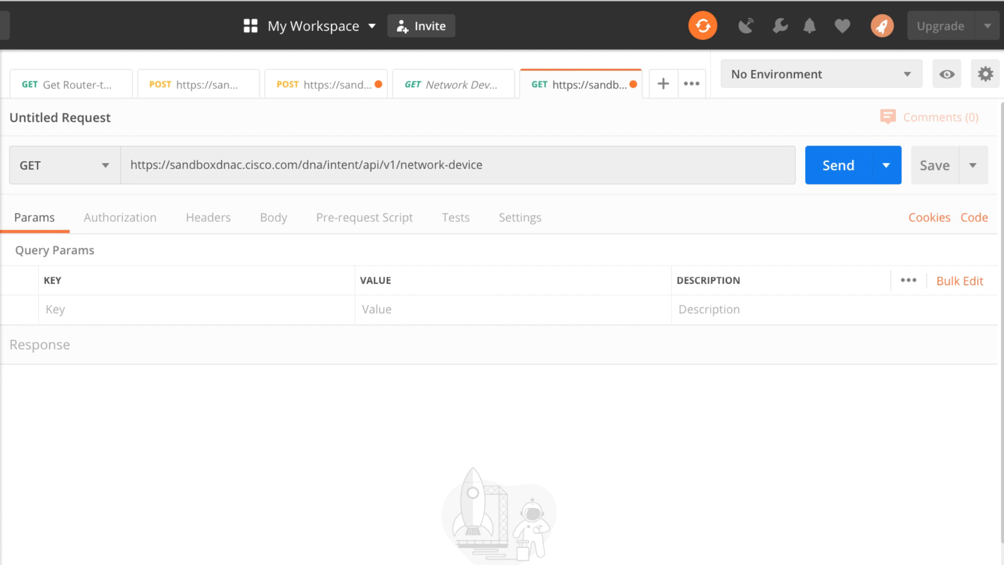
{"action": "left_click_drag", "start_coordinate": [516, 165], "coordinate": [99, 166]}
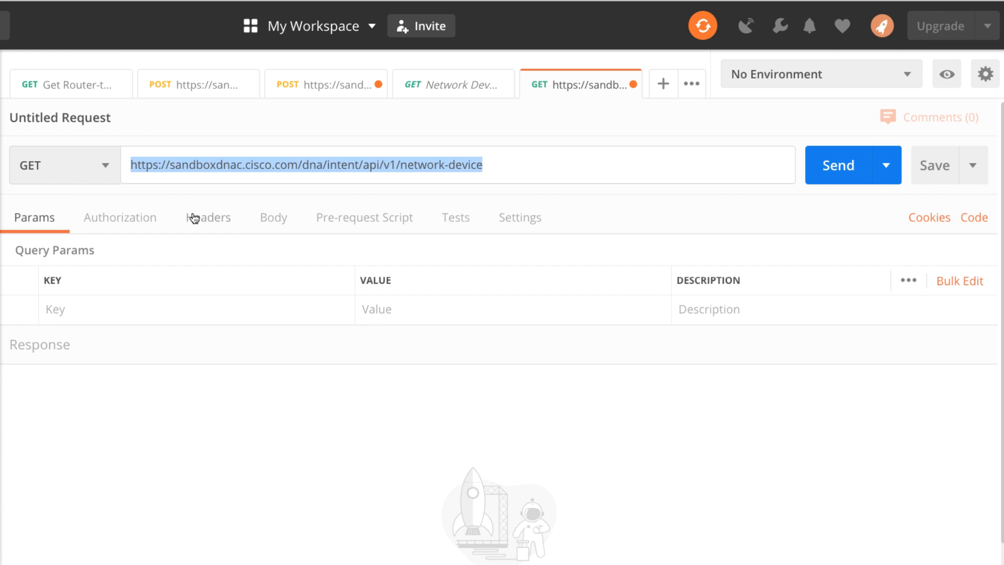
- Add a Content-Type header with the value application/json to the GET request, copying both the key and the value from the slide
{"action": "left_click", "coordinate": [193, 218]}
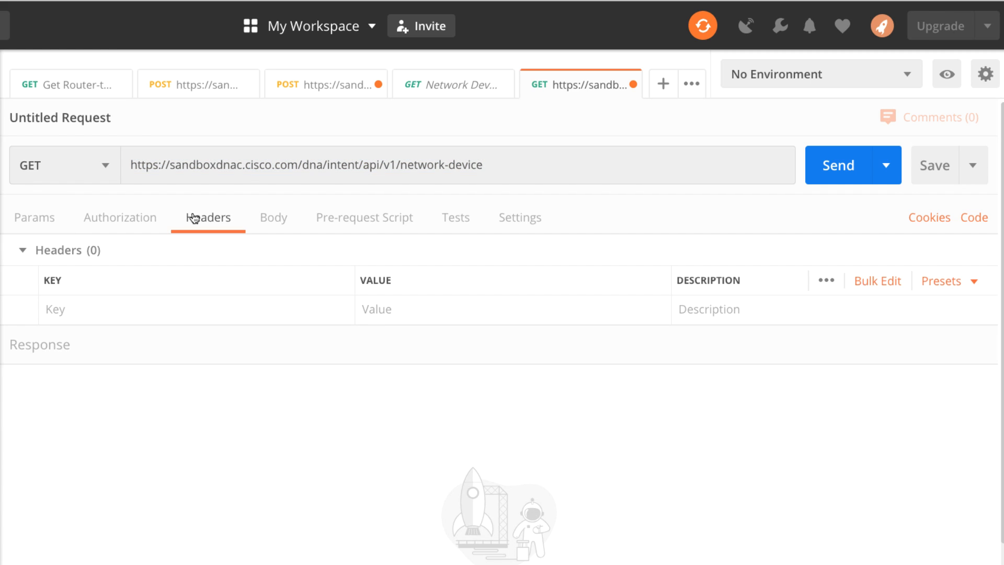
{"action": "left_click", "coordinate": [133, 308]}
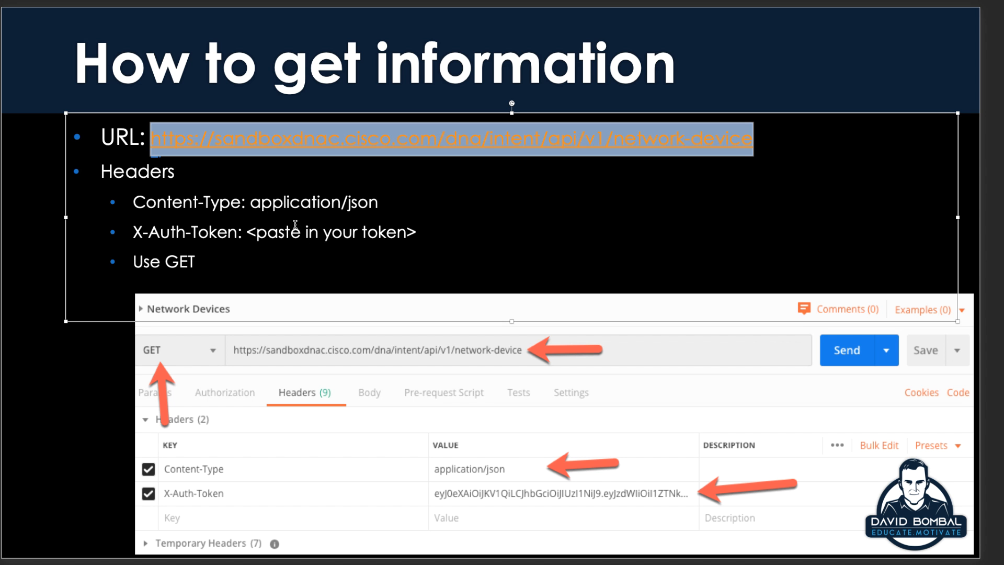
{"action": "left_click_drag", "start_coordinate": [242, 203], "coordinate": [109, 204]}
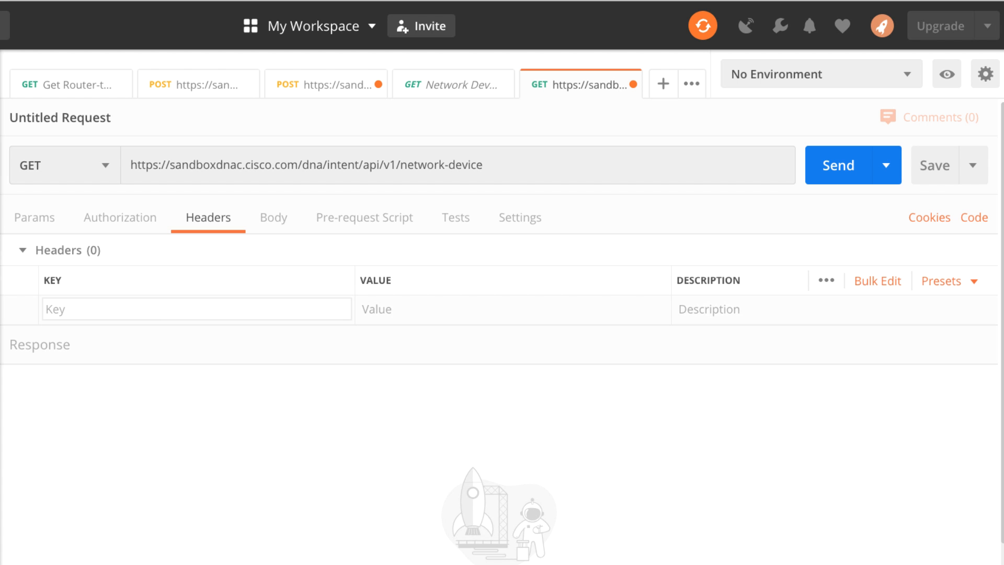
{"action": "type", "text": "Content-Type"}
{"action": "left_click", "coordinate": [410, 312]}
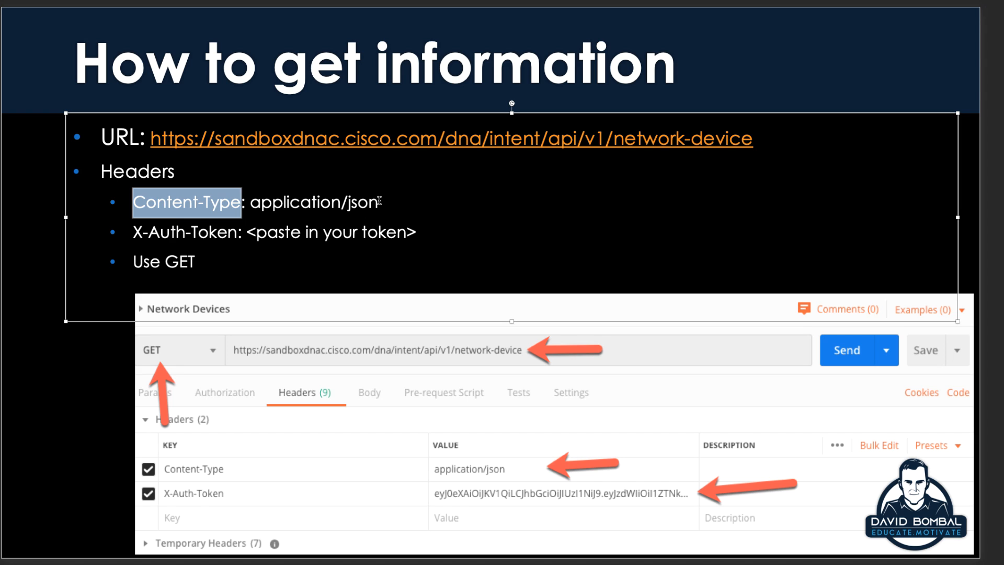
{"action": "left_click_drag", "start_coordinate": [379, 201], "coordinate": [266, 202]}
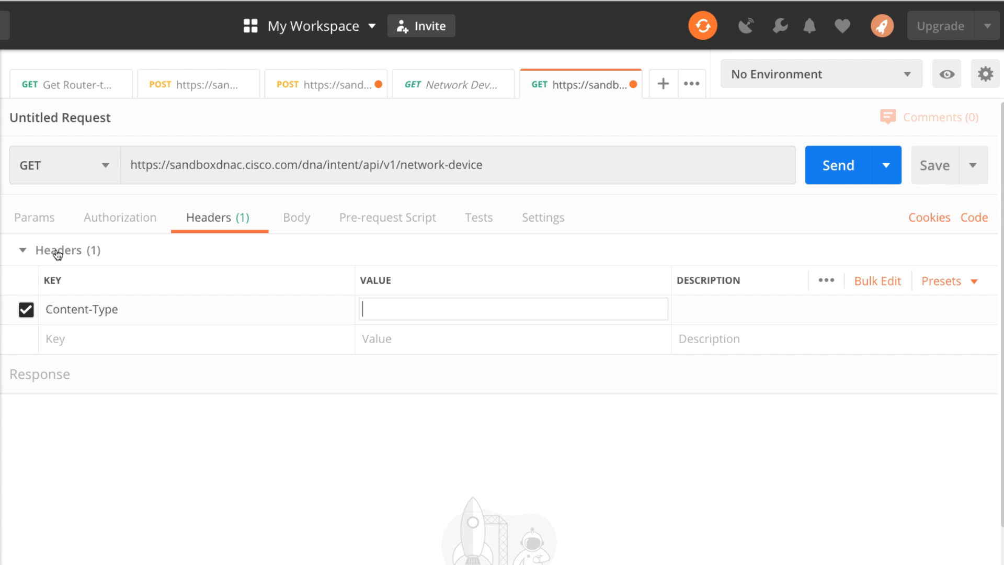
{"action": "type", "text": "application/json"}
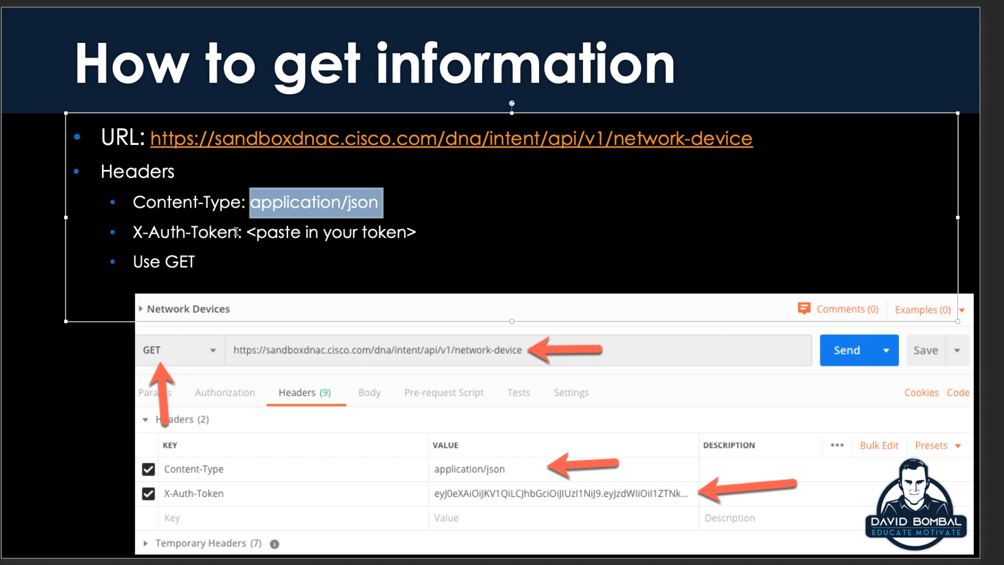
- Copy the X-Auth-Token header name from the slide for the request's second header key
{"action": "left_click_drag", "start_coordinate": [236, 231], "coordinate": [134, 231]}
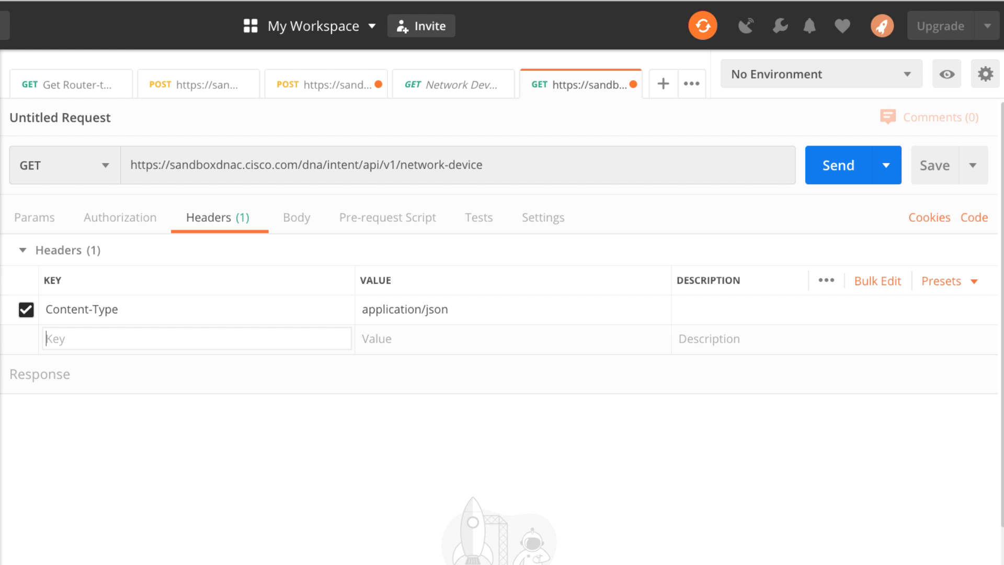
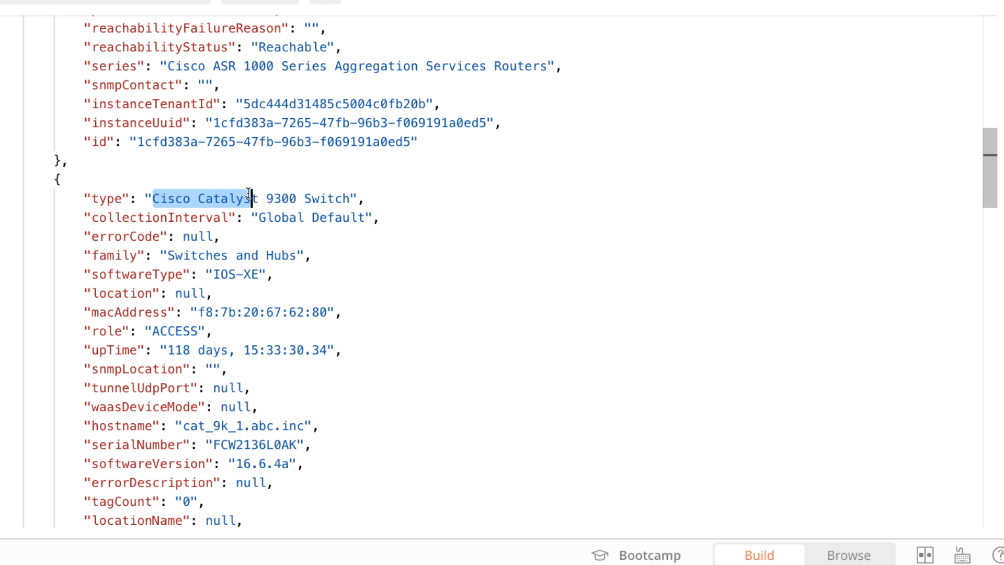
- Look through the returned network device list to the end, checking the type value of each device
{"action": "scroll", "coordinate": [283, 240], "scroll_direction": "down", "scroll_amount": 10}
{"action": "scroll", "coordinate": [284, 237], "scroll_direction": "down", "scroll_amount": 2}
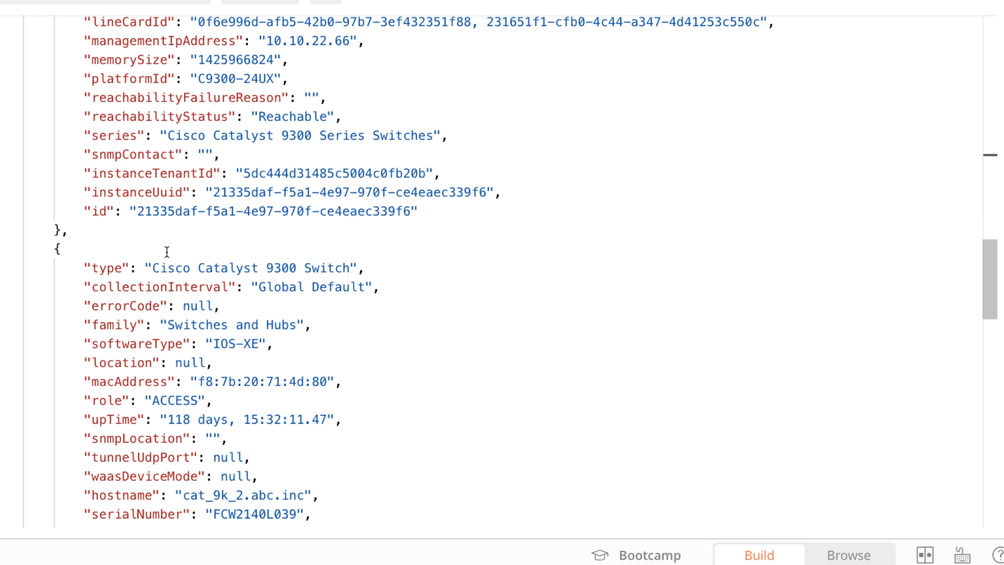
{"action": "left_click_drag", "start_coordinate": [152, 271], "coordinate": [352, 282]}
{"action": "scroll", "coordinate": [383, 266], "scroll_direction": "down", "scroll_amount": 13}
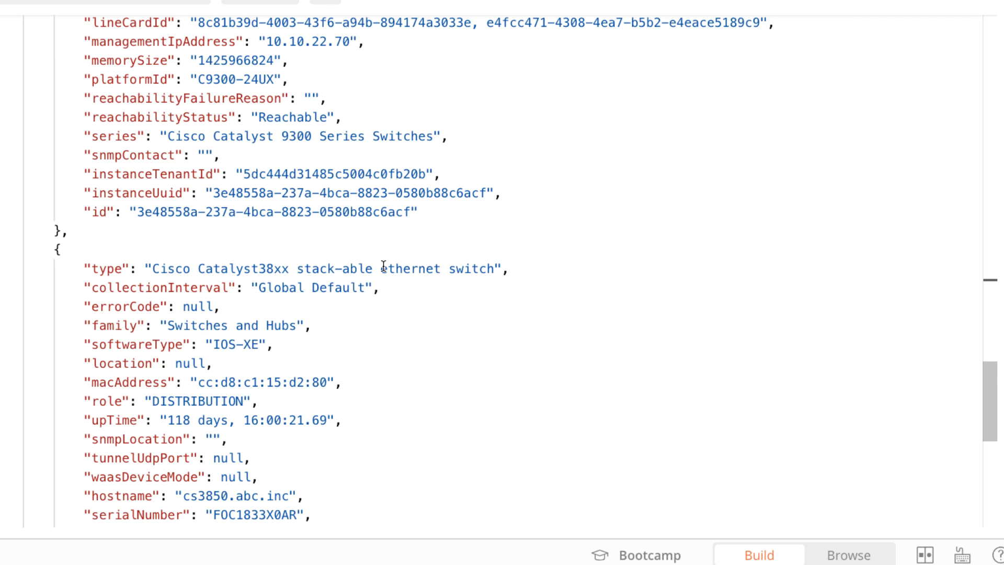
{"action": "left_click_drag", "start_coordinate": [152, 57], "coordinate": [415, 76]}
{"action": "scroll", "coordinate": [391, 193], "scroll_direction": "down", "scroll_amount": 5}
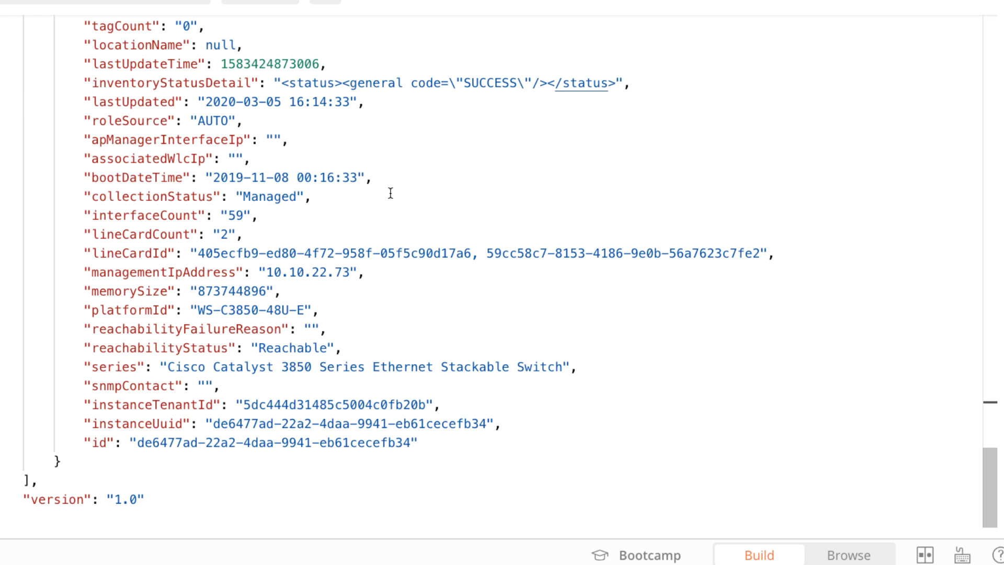
{"action": "scroll", "coordinate": [390, 193], "scroll_direction": "up", "scroll_amount": 20}
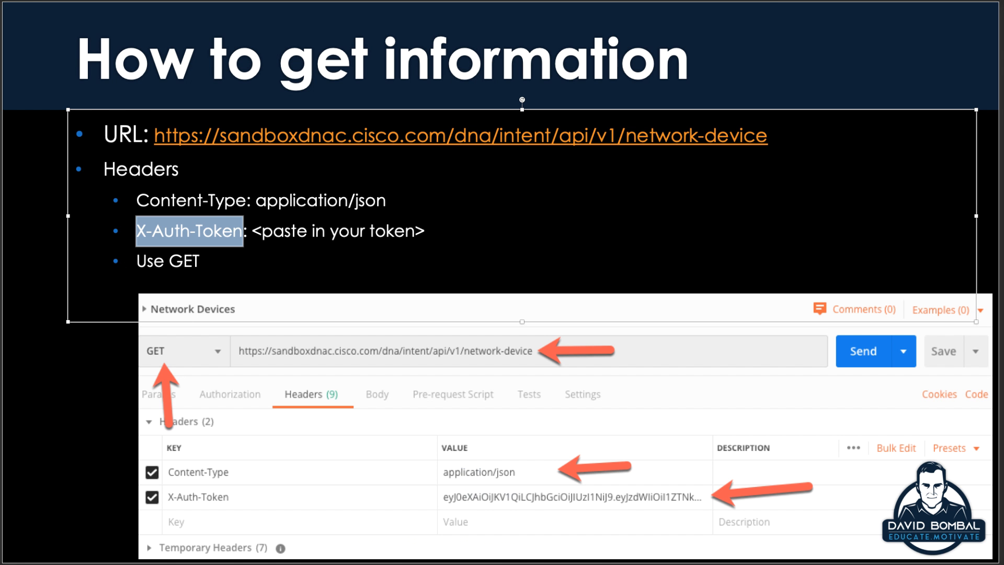
- Switch to the REST URI slide and examine the network-device URL and its ?type=Cisco ASR 1001-X Router parameter
{"action": "key", "text": "Page_Down"}
{"action": "left_click_drag", "start_coordinate": [137, 224], "coordinate": [221, 254]}
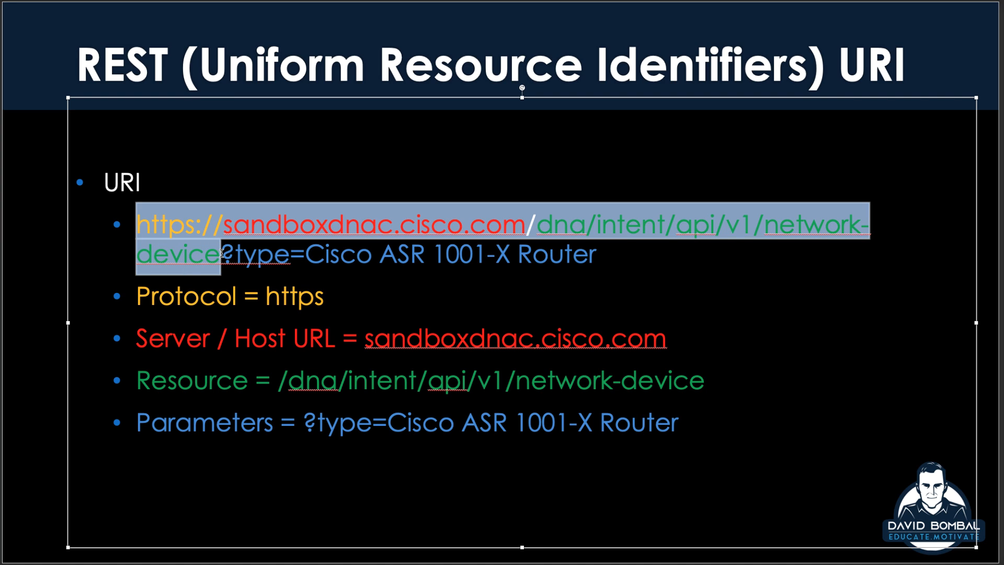
{"action": "left_click", "coordinate": [229, 259]}
{"action": "left_click_drag", "start_coordinate": [223, 252], "coordinate": [558, 250]}
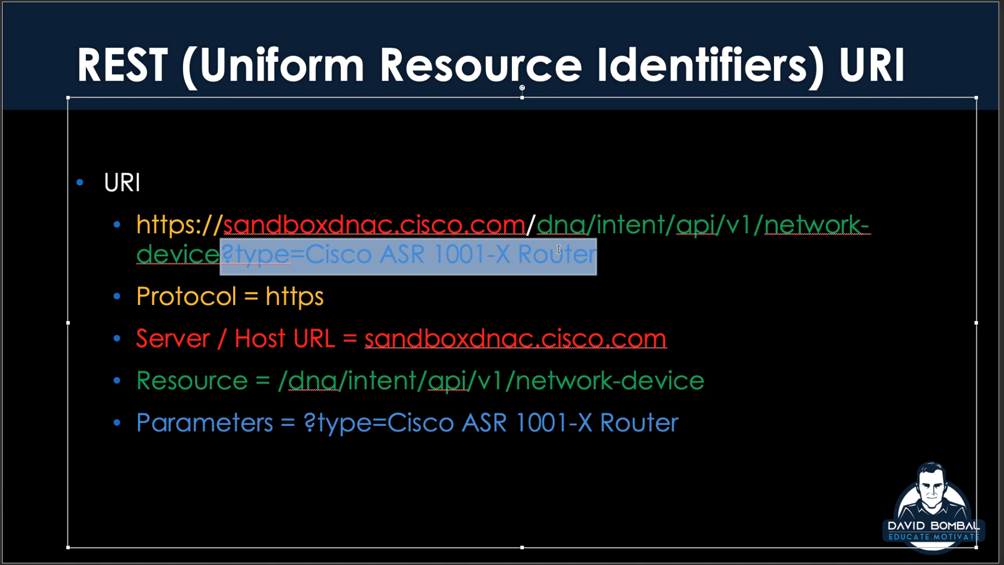
{"action": "right_click", "coordinate": [560, 275]}
{"action": "left_click", "coordinate": [230, 256]}
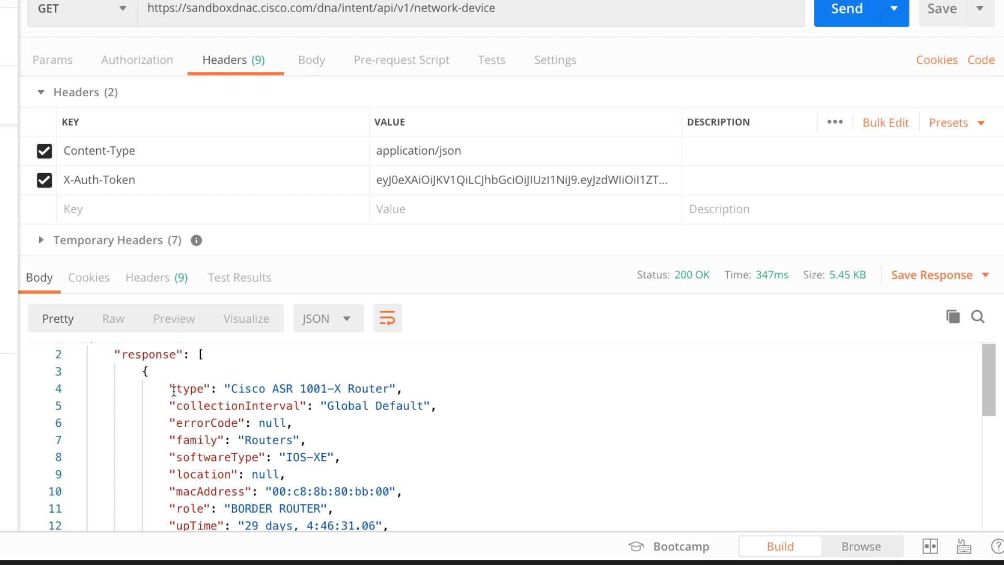
- In Postman, add ?type=Cisco ASR 1001-X Router to the network-device URL, send the request and look through the response
{"action": "left_click_drag", "start_coordinate": [174, 391], "coordinate": [389, 388]}
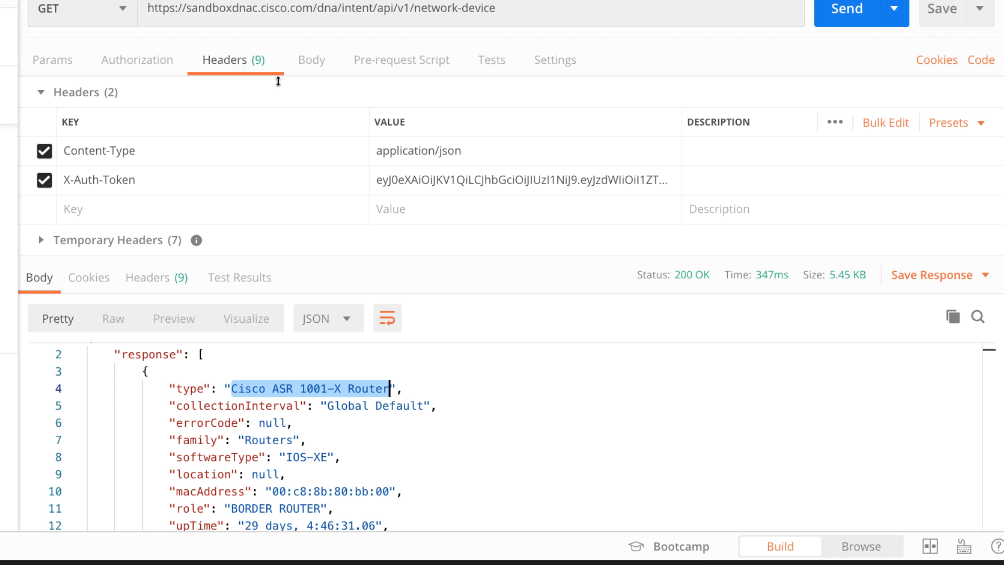
{"action": "left_click", "coordinate": [528, 11]}
{"action": "left_click", "coordinate": [526, 8]}
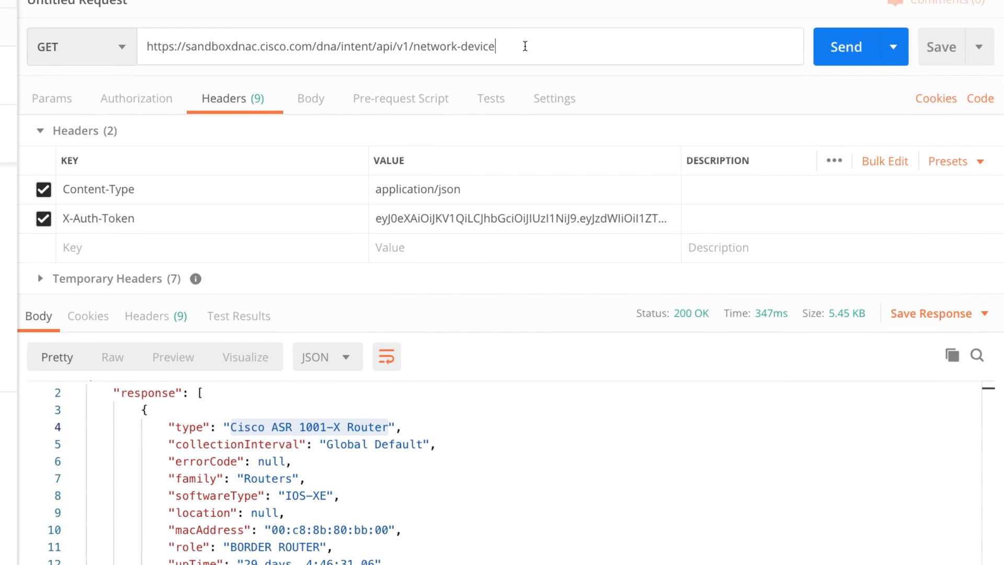
{"action": "type", "text": "?t"}
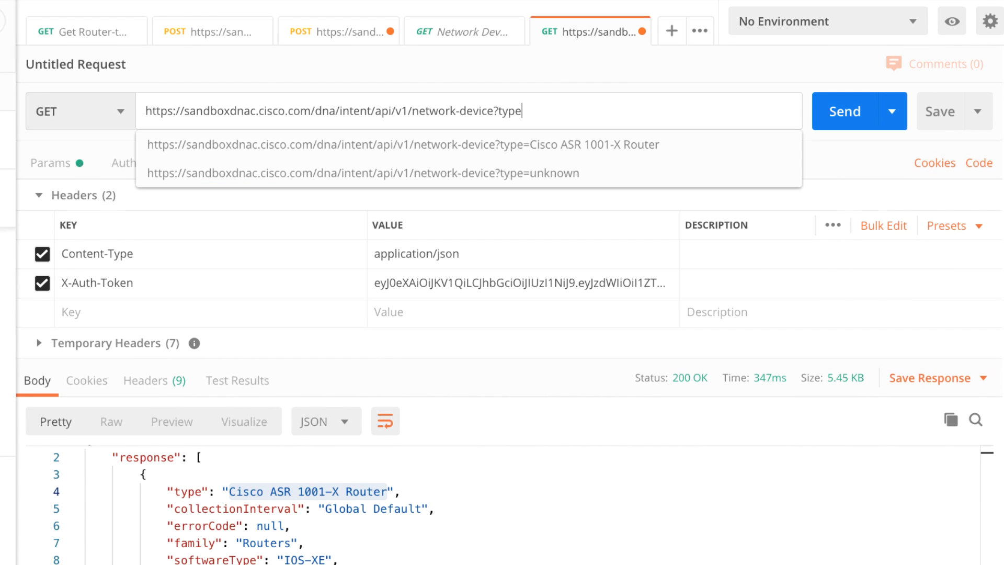
{"action": "type", "text": "ype"}
{"action": "left_click", "coordinate": [562, 149]}
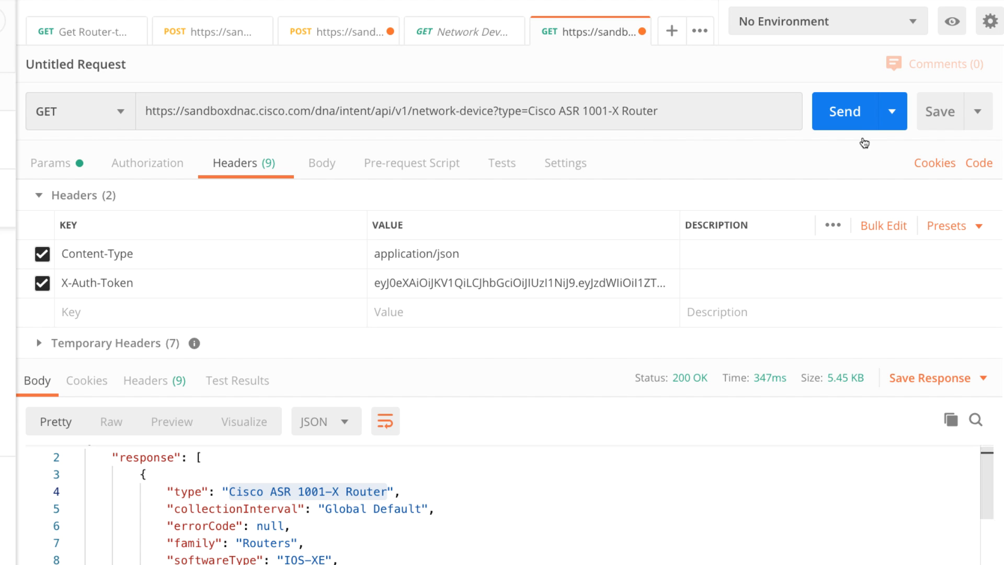
{"action": "left_click", "coordinate": [836, 112]}
{"action": "scroll", "coordinate": [513, 427], "scroll_direction": "down", "scroll_amount": 10}
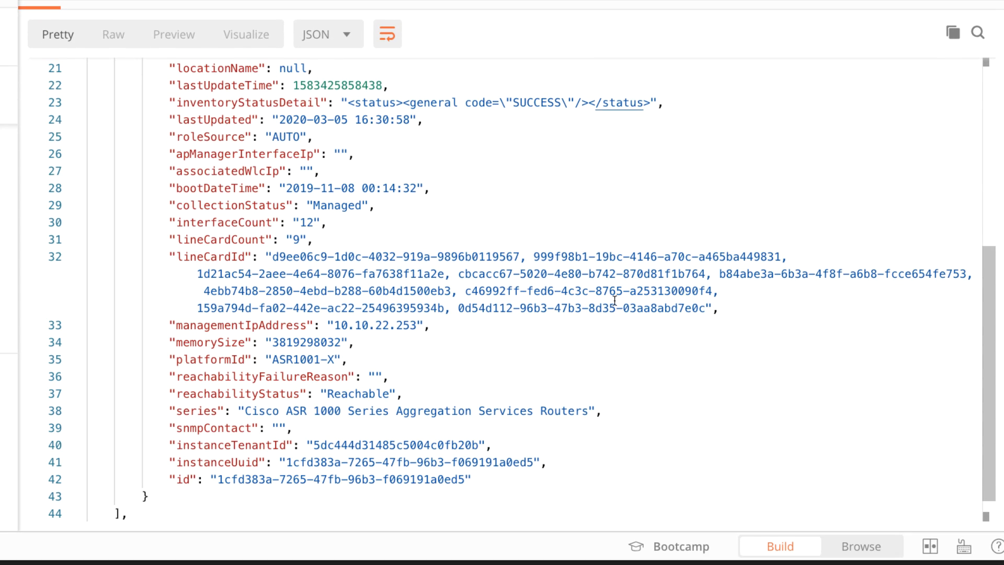
{"action": "scroll", "coordinate": [555, 293], "scroll_direction": "up", "scroll_amount": 15}
{"action": "scroll", "coordinate": [554, 290], "scroll_direction": "down", "scroll_amount": 2}
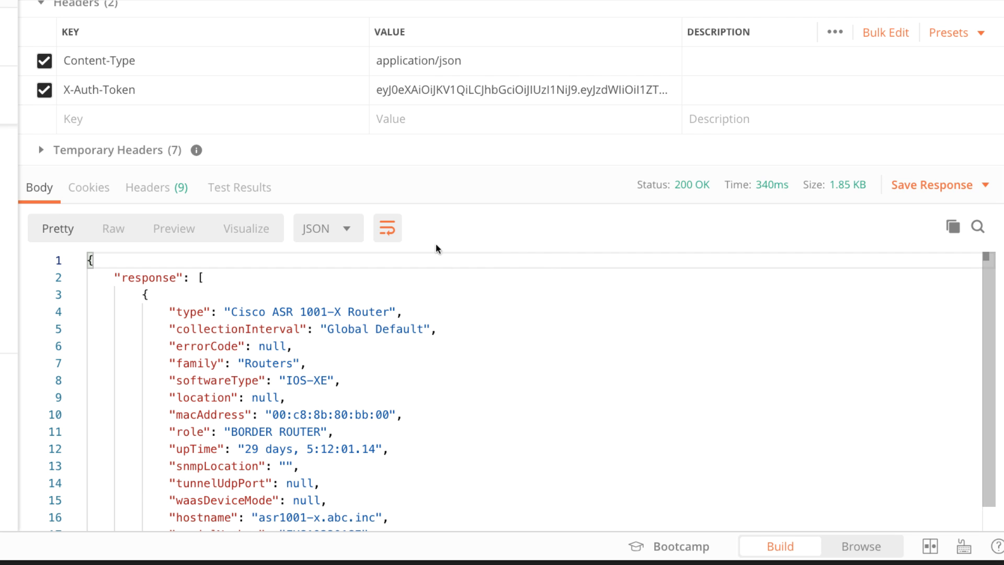
- Replace the type parameter in the request URL with softwaretype=IOS-XE and send the request
{"action": "left_click_drag", "start_coordinate": [176, 380], "coordinate": [328, 380]}
{"action": "scroll", "coordinate": [527, 16], "scroll_direction": "up", "scroll_amount": 1}
{"action": "scroll", "coordinate": [527, 16], "scroll_direction": "up", "scroll_amount": 1}
{"action": "left_click_drag", "start_coordinate": [498, 74], "coordinate": [681, 87]}
{"action": "type", "text": "softwre"}
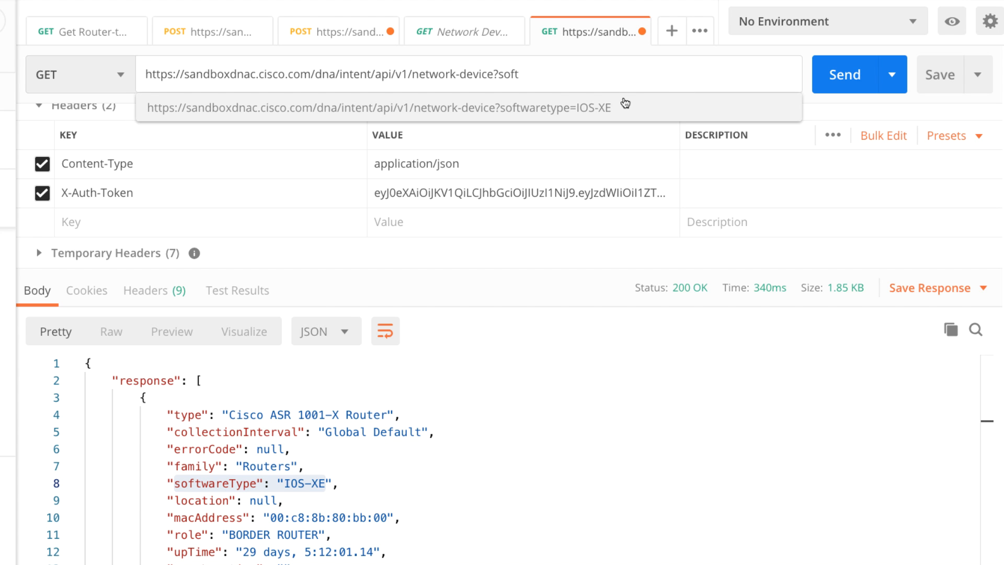
{"action": "left_click", "coordinate": [544, 98]}
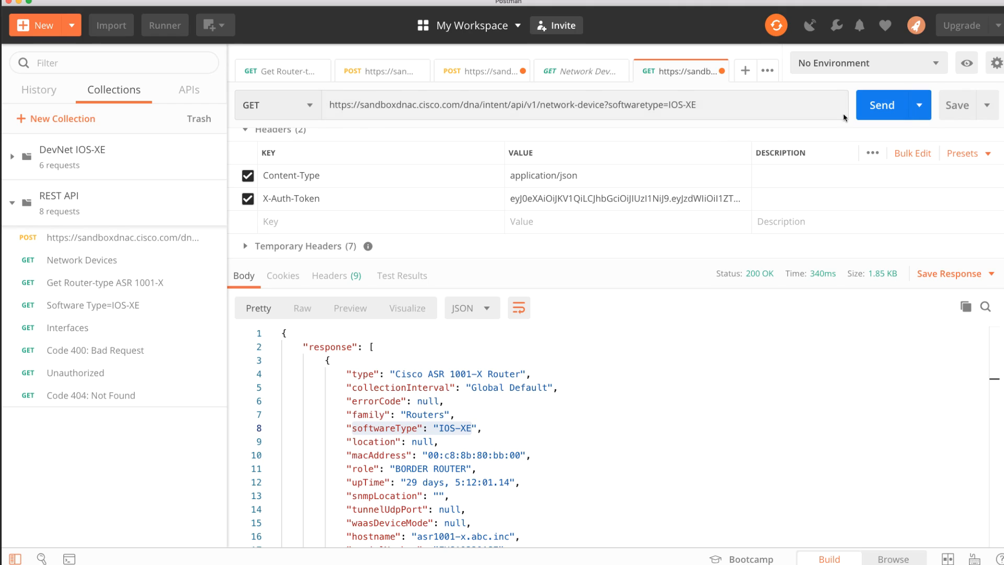
{"action": "left_click", "coordinate": [868, 107]}
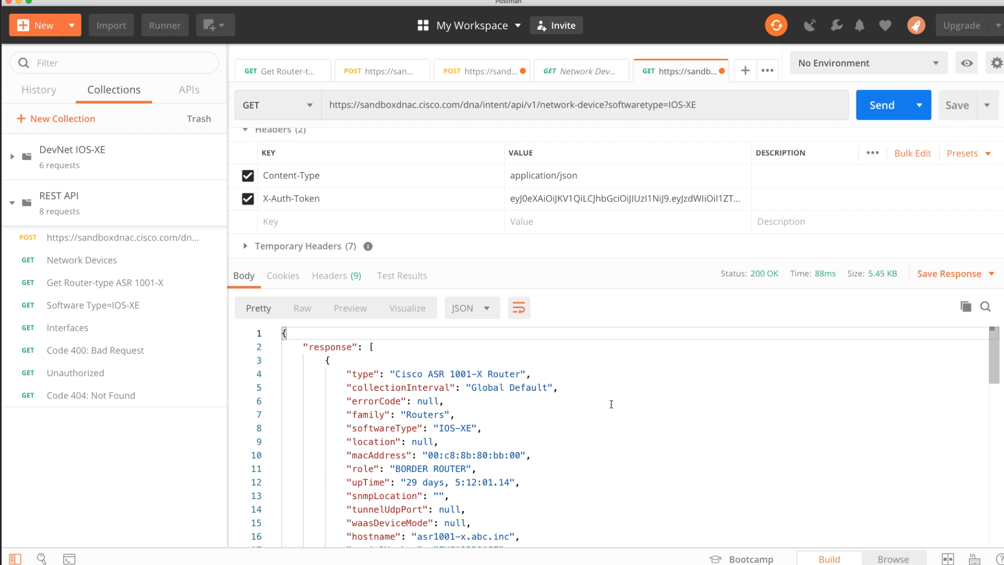
- Look through the IOS-XE response from first to last device, checking each device's type
{"action": "scroll", "coordinate": [627, 401], "scroll_direction": "down", "scroll_amount": 1}
{"action": "left_click_drag", "start_coordinate": [396, 364], "coordinate": [529, 373]}
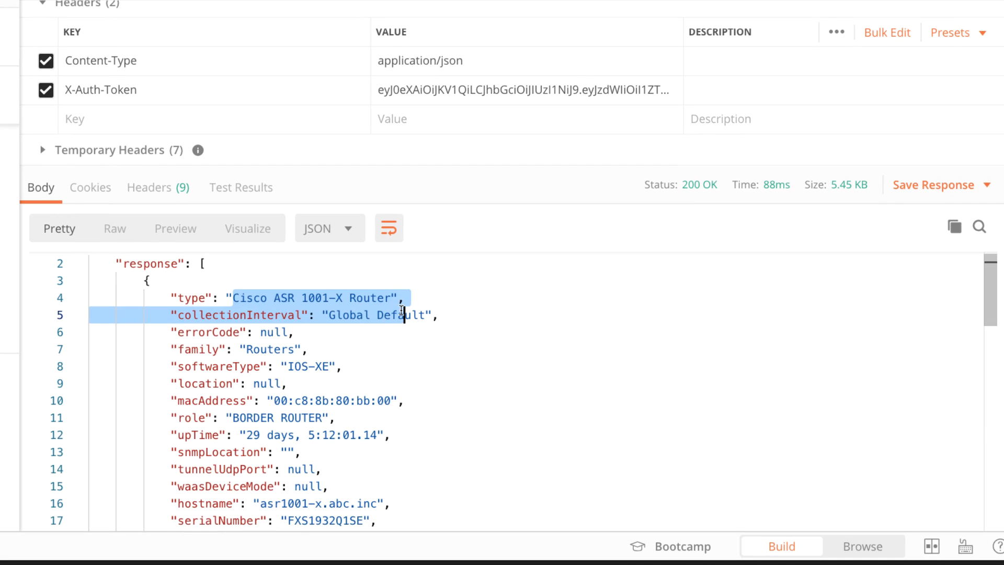
{"action": "left_click_drag", "start_coordinate": [403, 312], "coordinate": [408, 299]}
{"action": "scroll", "coordinate": [392, 386], "scroll_direction": "down", "scroll_amount": 10}
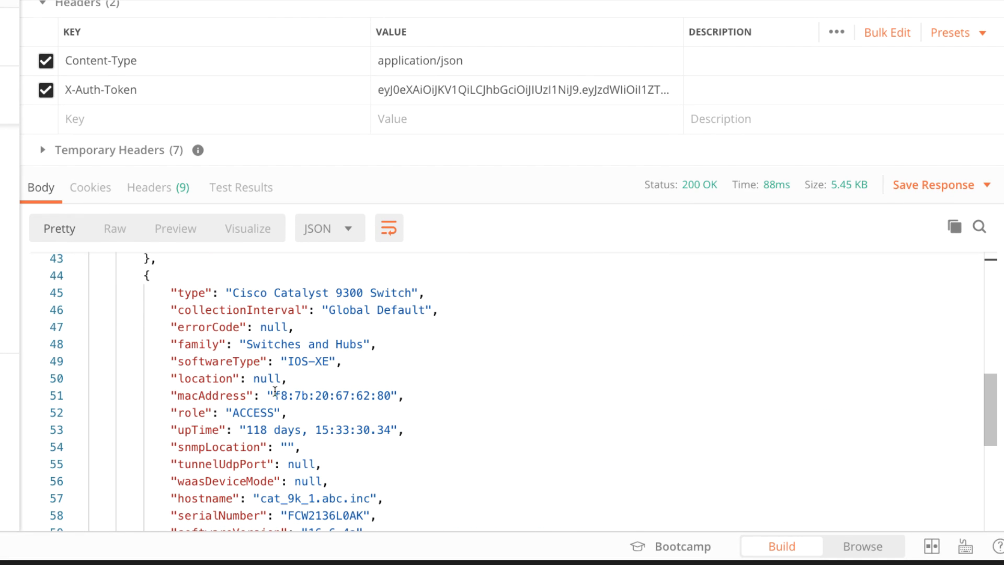
{"action": "left_click_drag", "start_coordinate": [235, 289], "coordinate": [429, 289]}
{"action": "scroll", "coordinate": [229, 340], "scroll_direction": "down", "scroll_amount": 14}
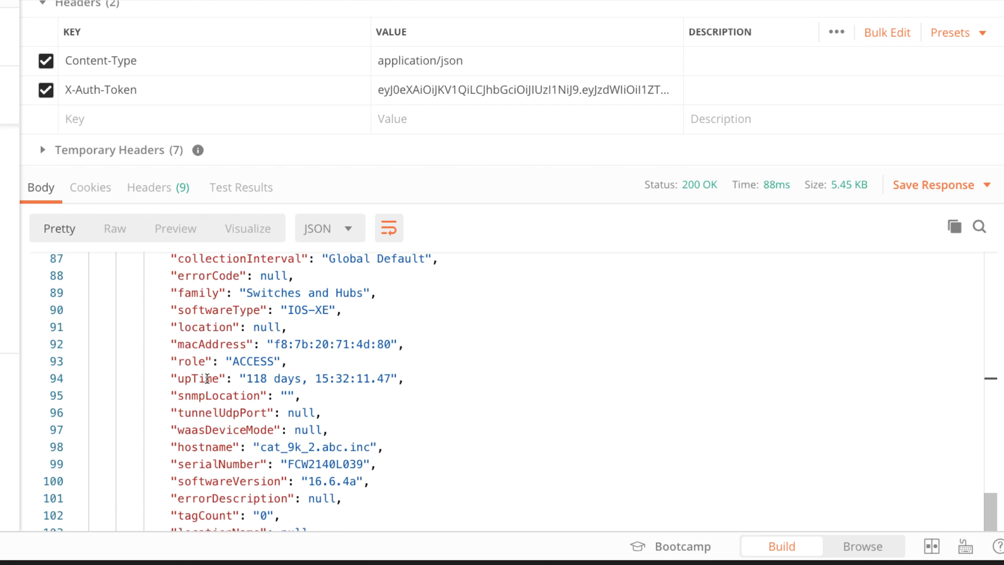
{"action": "scroll", "coordinate": [225, 379], "scroll_direction": "down", "scroll_amount": 10}
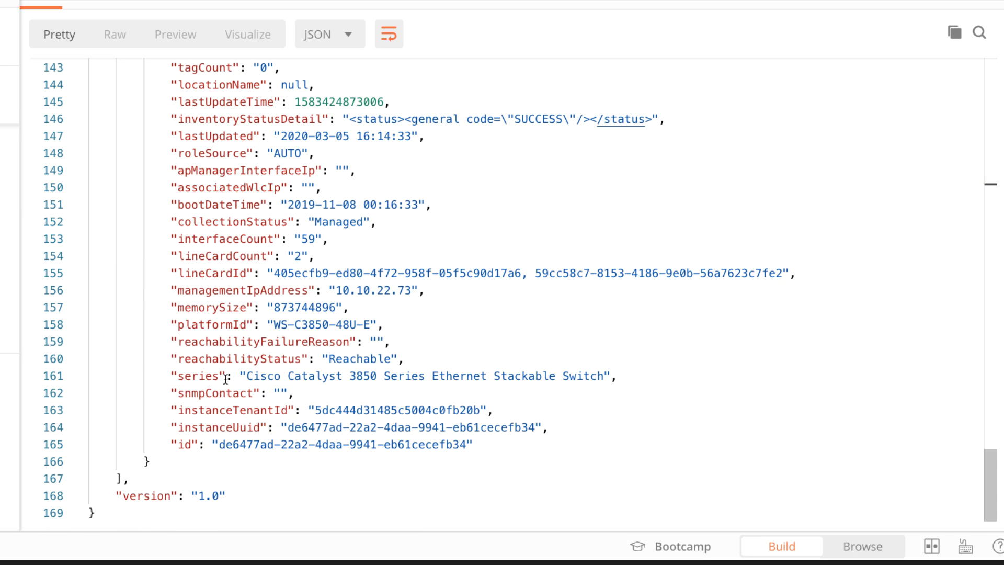
{"action": "scroll", "coordinate": [302, 327], "scroll_direction": "up", "scroll_amount": 20}
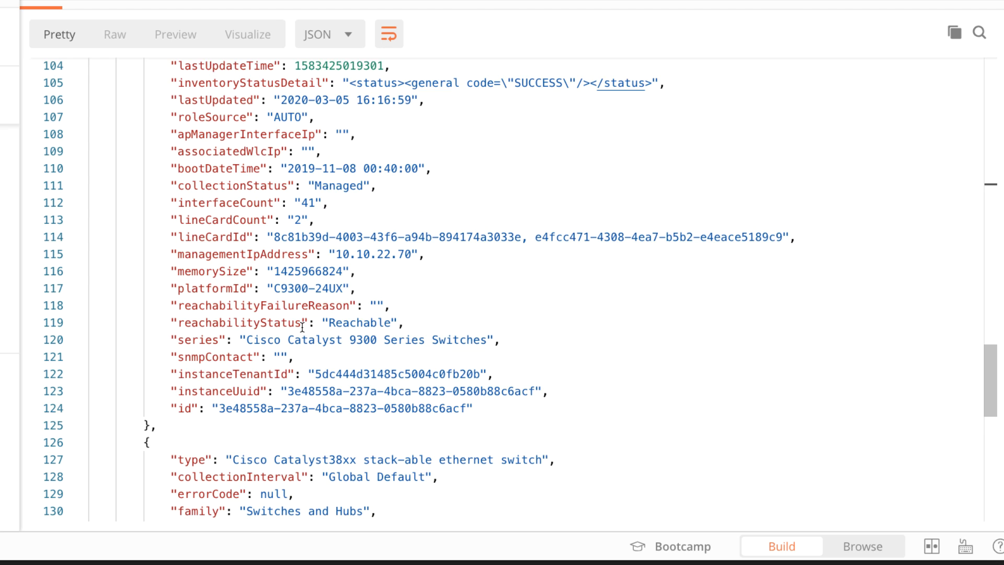
{"action": "scroll", "coordinate": [304, 323], "scroll_direction": "up", "scroll_amount": 2}
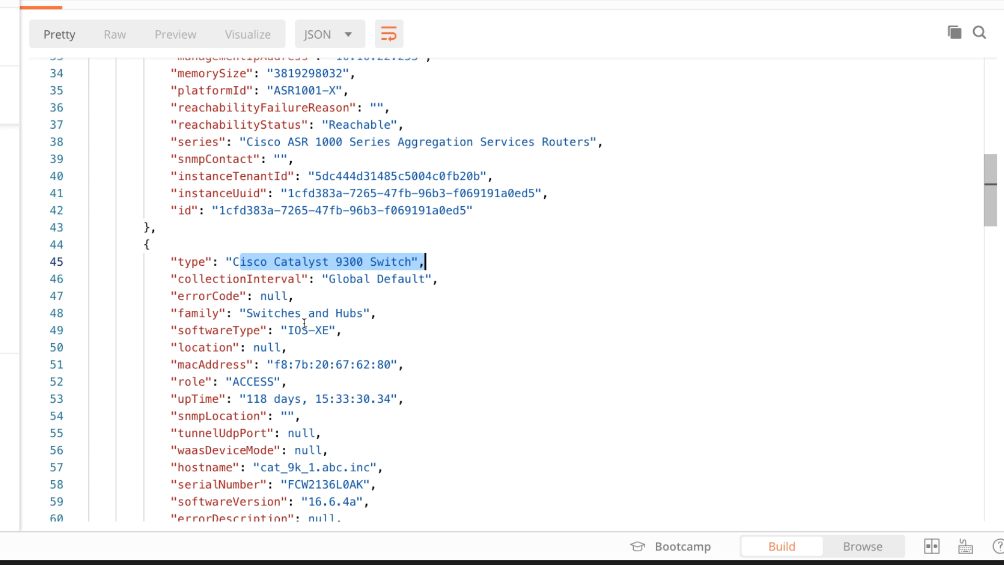
{"action": "scroll", "coordinate": [304, 323], "scroll_direction": "up", "scroll_amount": 10}
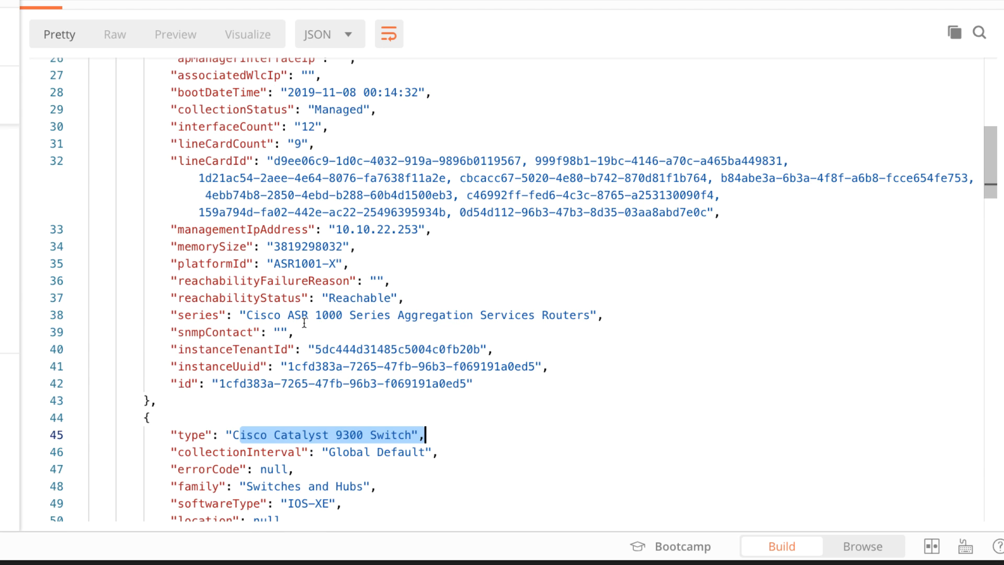
{"action": "scroll", "coordinate": [305, 322], "scroll_direction": "down", "scroll_amount": 3}
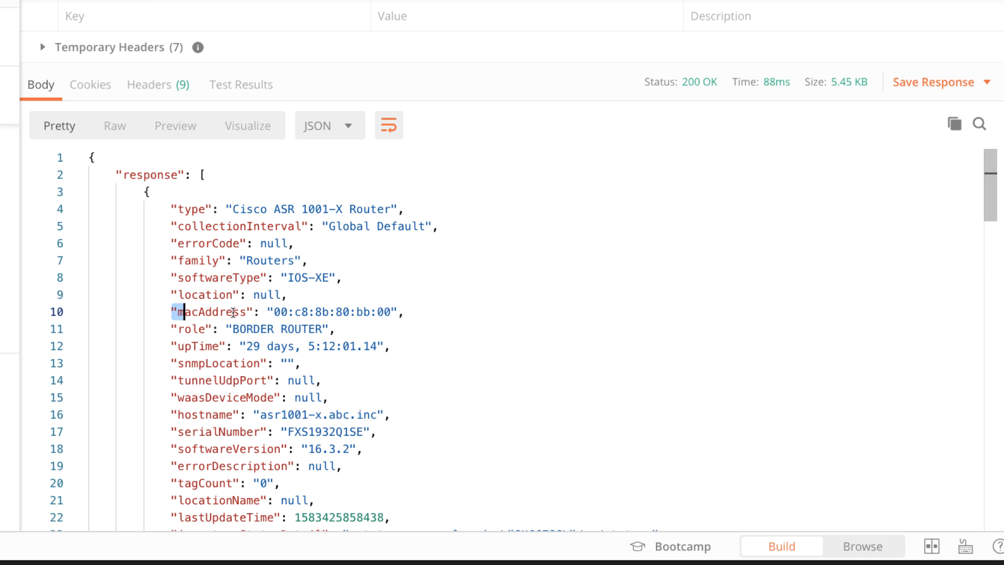
- Replace the URL parameter with macAddress=00:c8:8b:80:bb:00, copying the address from the response, send the request and review the result to its end
{"action": "left_click_drag", "start_coordinate": [172, 311], "coordinate": [398, 313]}
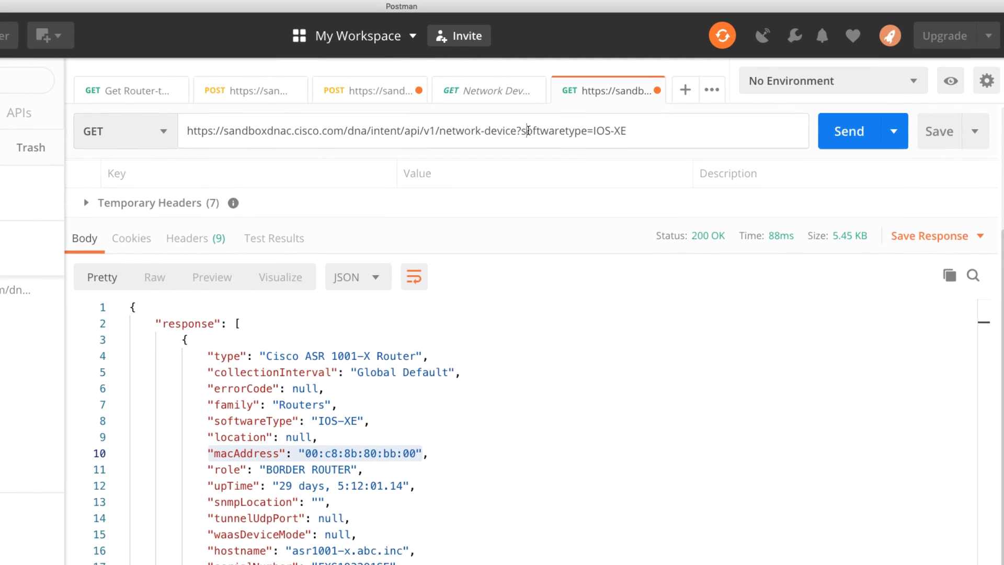
{"action": "left_click_drag", "start_coordinate": [521, 145], "coordinate": [847, 144]}
{"action": "type", "text": "macAddress"}
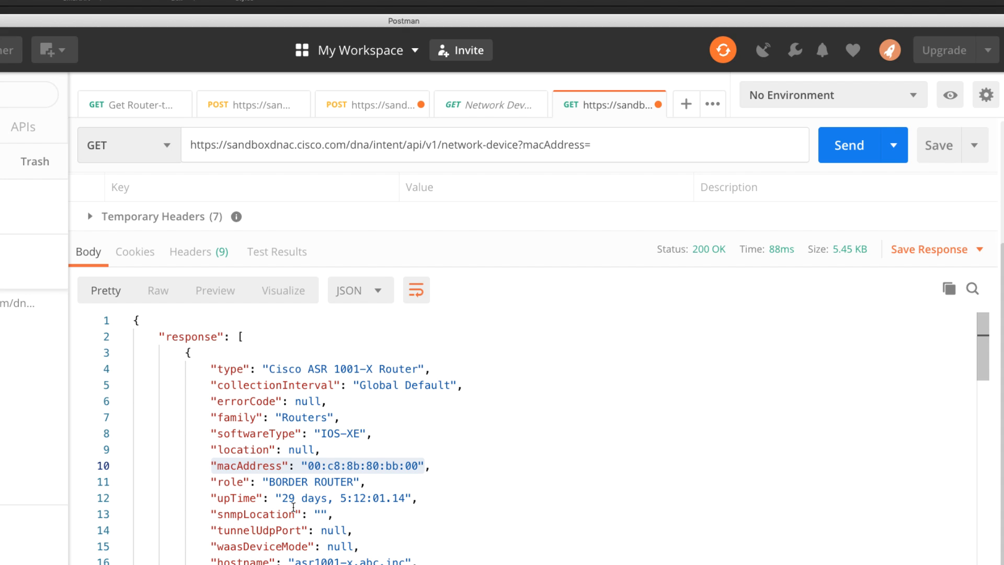
{"action": "left_click", "coordinate": [314, 499]}
{"action": "left_click_drag", "start_coordinate": [309, 464], "coordinate": [418, 465]}
{"action": "key", "text": "ctrl+c"}
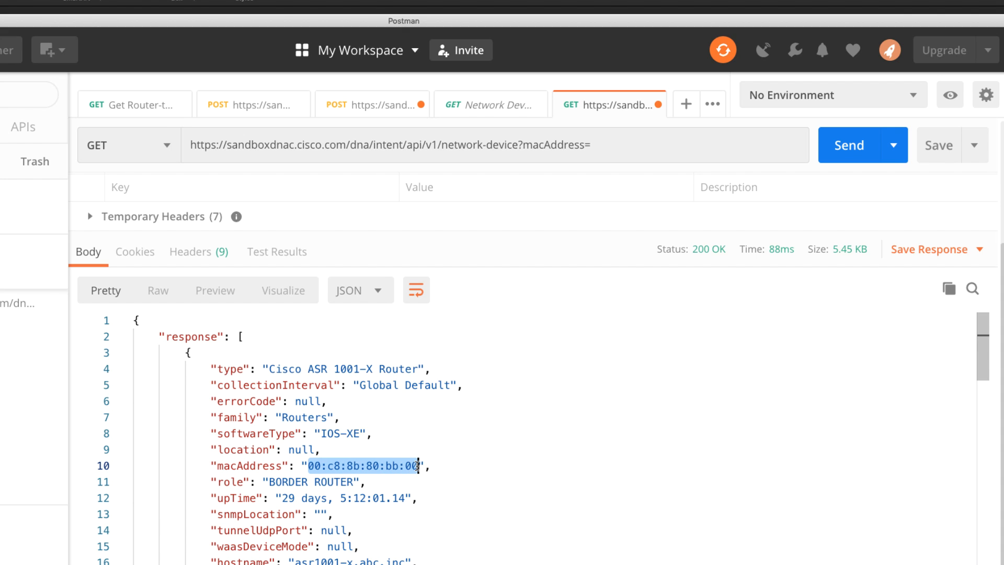
{"action": "left_click", "coordinate": [623, 153]}
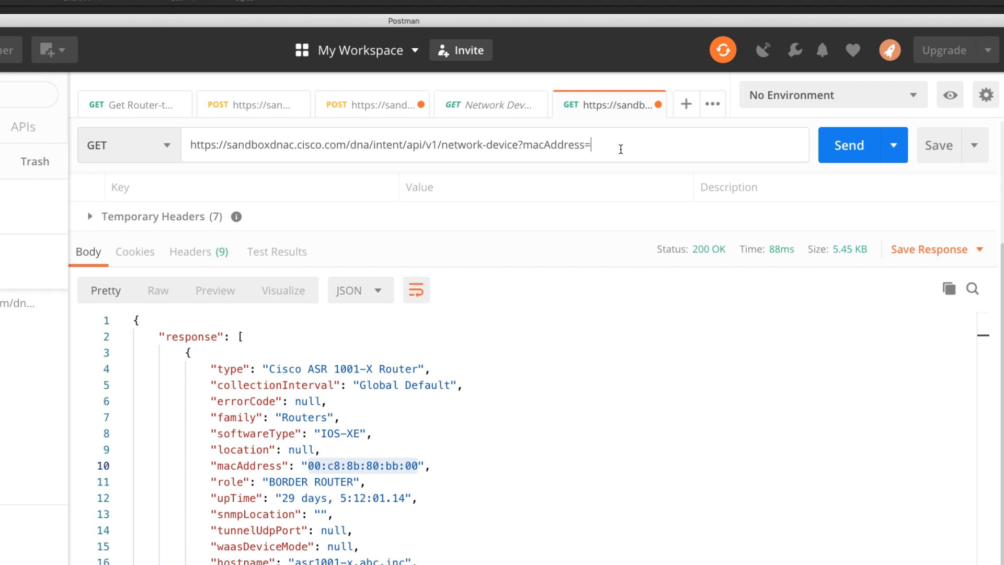
{"action": "key", "text": "ctrl+v"}
{"action": "left_click", "coordinate": [838, 154]}
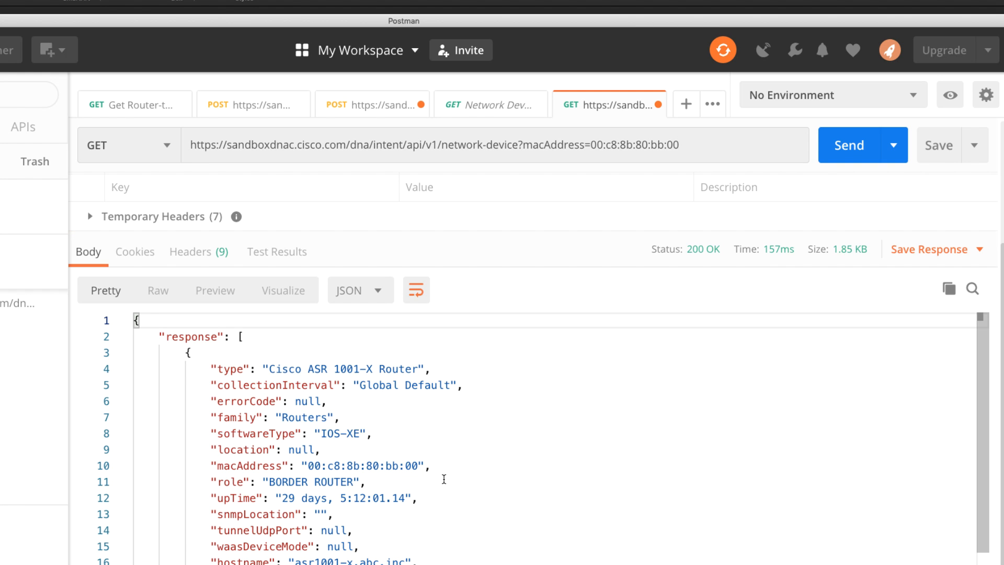
{"action": "scroll", "coordinate": [358, 447], "scroll_direction": "down", "scroll_amount": 3}
{"action": "scroll", "coordinate": [385, 359], "scroll_direction": "down", "scroll_amount": 8}
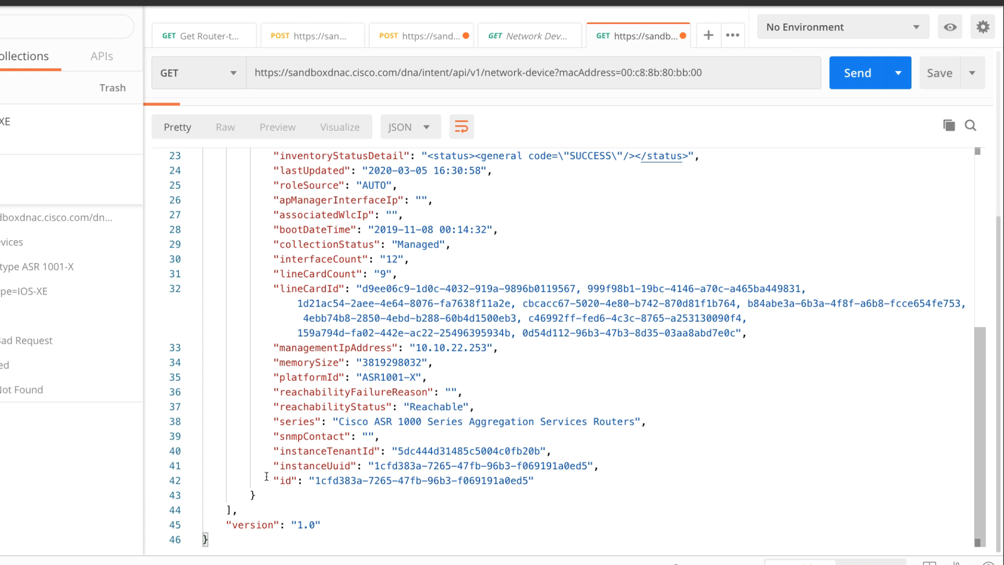
{"action": "left_click_drag", "start_coordinate": [219, 539], "coordinate": [159, 543]}
{"action": "scroll", "coordinate": [346, 446], "scroll_direction": "up", "scroll_amount": 1}
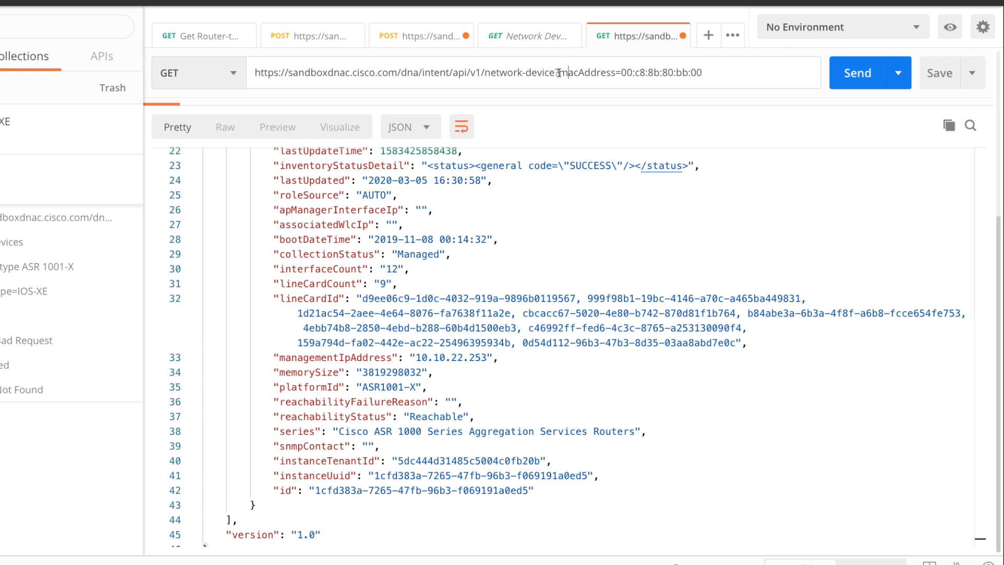
- Remove the macAddress parameter from the URL, resend the plain network-device request and look through the full response
{"action": "left_click_drag", "start_coordinate": [555, 72], "coordinate": [703, 72]}
{"action": "key", "text": "BackSpace"}
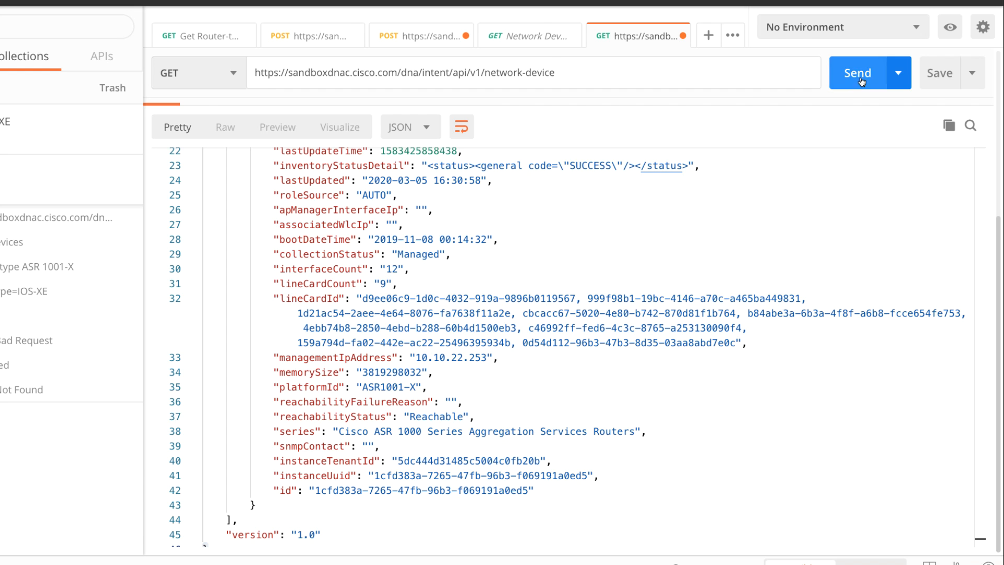
{"action": "key", "text": "ctrl+Return"}
{"action": "scroll", "coordinate": [497, 310], "scroll_direction": "down", "scroll_amount": 15}
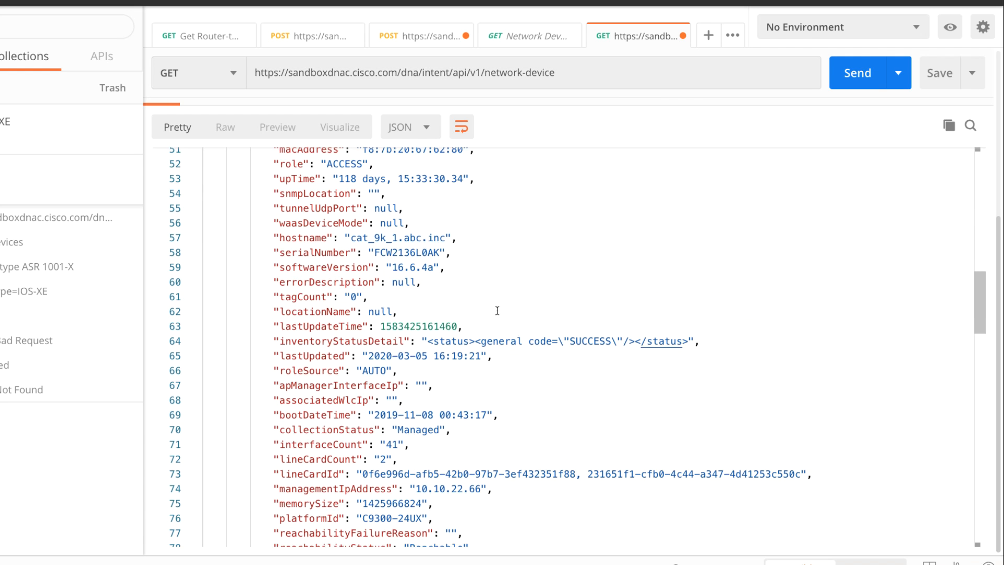
{"action": "scroll", "coordinate": [496, 310], "scroll_direction": "down", "scroll_amount": 12}
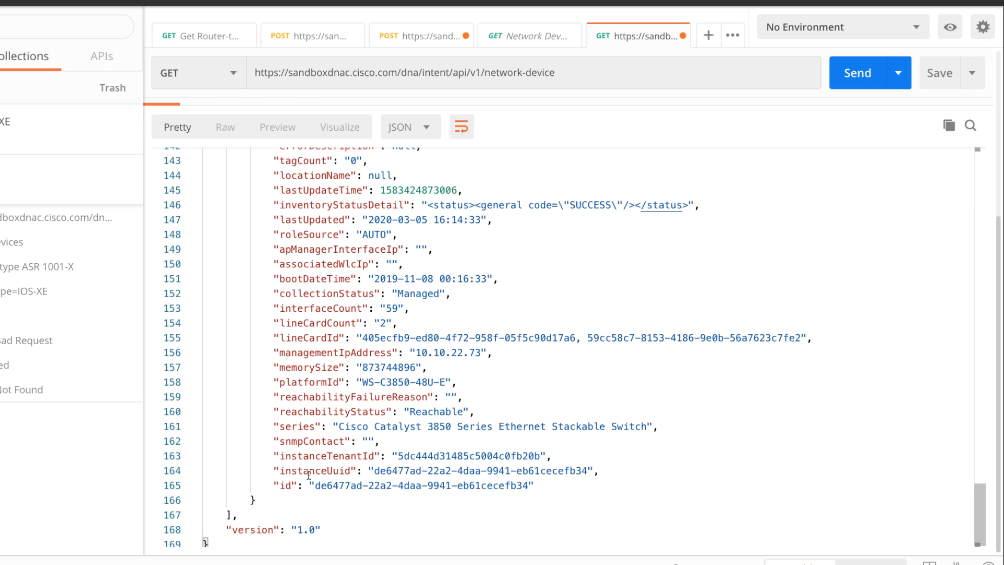
{"action": "scroll", "coordinate": [311, 473], "scroll_direction": "up", "scroll_amount": 1}
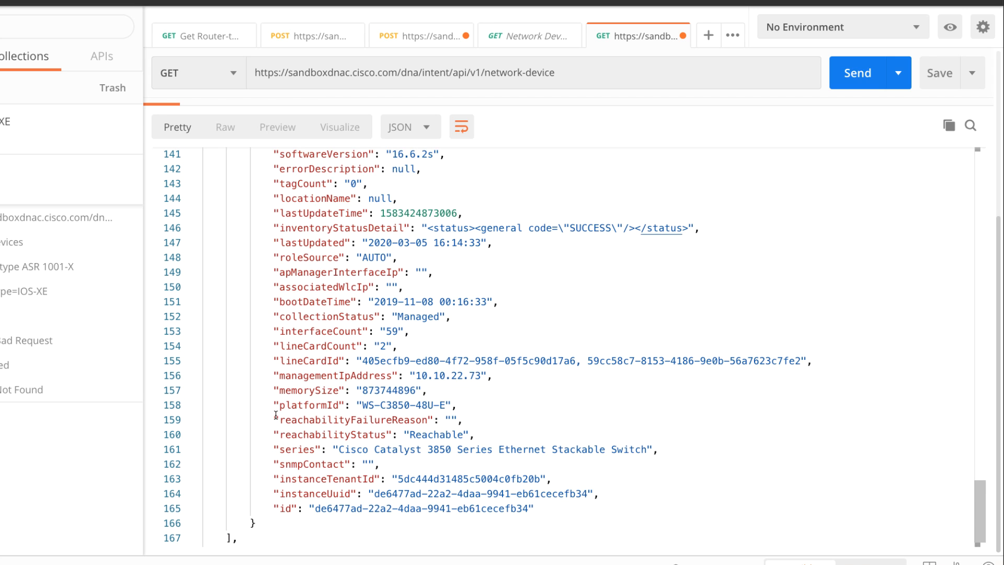
- Add platformId=WS-C3850-48U-E, copied from the response, to the network-device URL, send the request and review the returned device's type
{"action": "left_click_drag", "start_coordinate": [274, 405], "coordinate": [492, 406]}
{"action": "key", "text": "ctrl+c"}
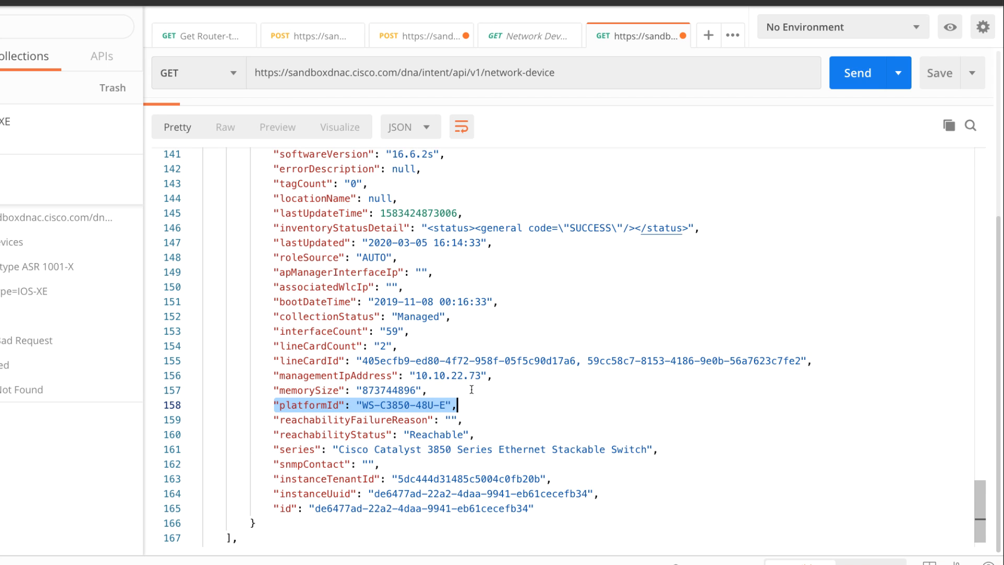
{"action": "left_click", "coordinate": [557, 76]}
{"action": "type", "text": "?"}
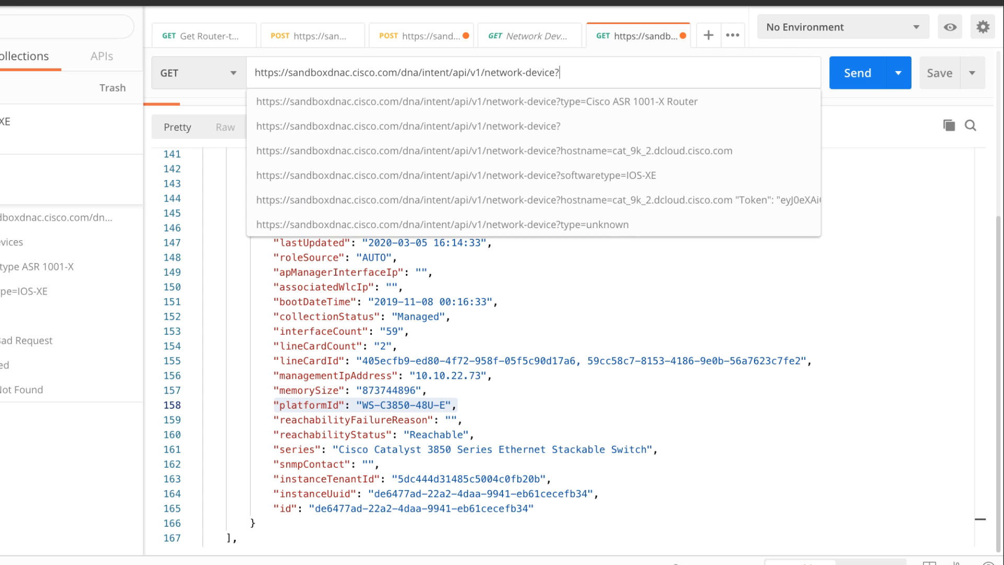
{"action": "key", "text": "ctrl+v"}
{"action": "key", "text": "BackSpace"}
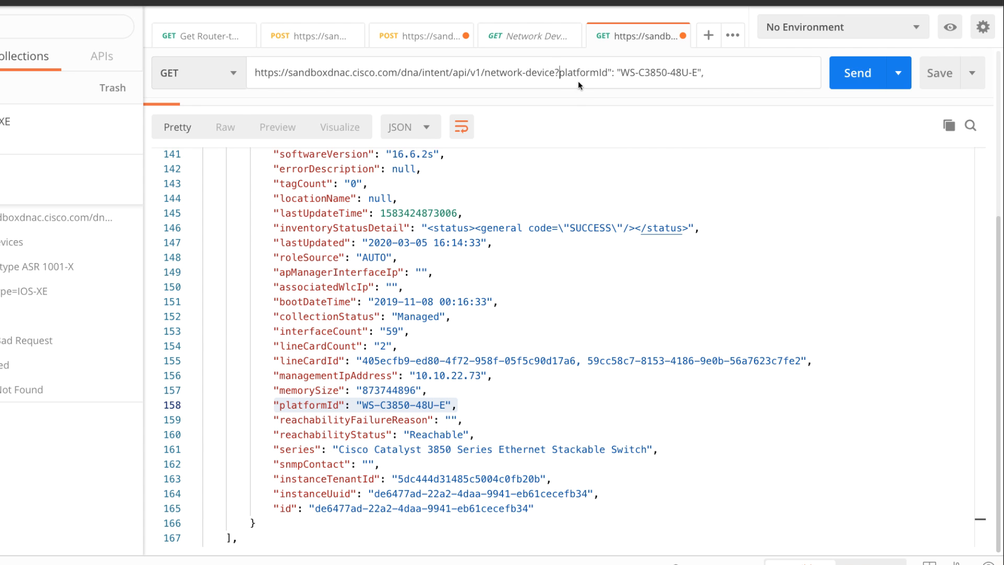
{"action": "left_click_drag", "start_coordinate": [608, 73], "coordinate": [622, 72]}
{"action": "type", "text": "="}
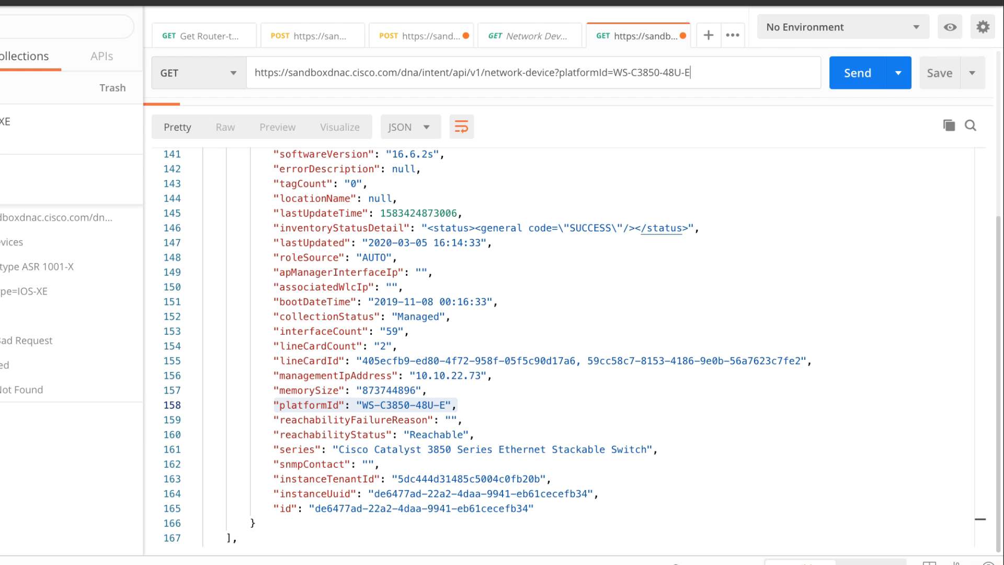
{"action": "left_click", "coordinate": [840, 76]}
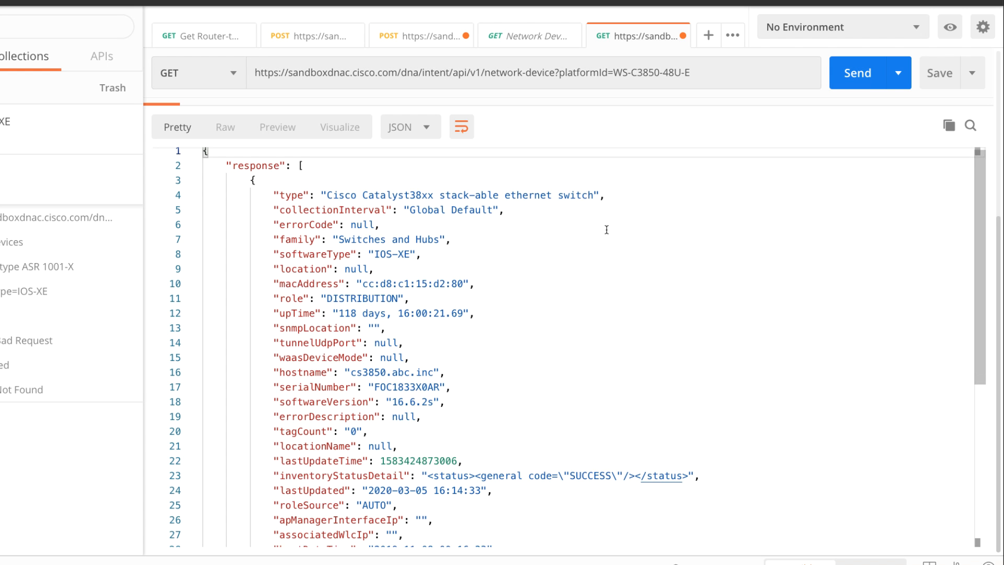
{"action": "scroll", "coordinate": [607, 230], "scroll_direction": "down", "scroll_amount": 6}
{"action": "scroll", "coordinate": [606, 230], "scroll_direction": "up", "scroll_amount": 6}
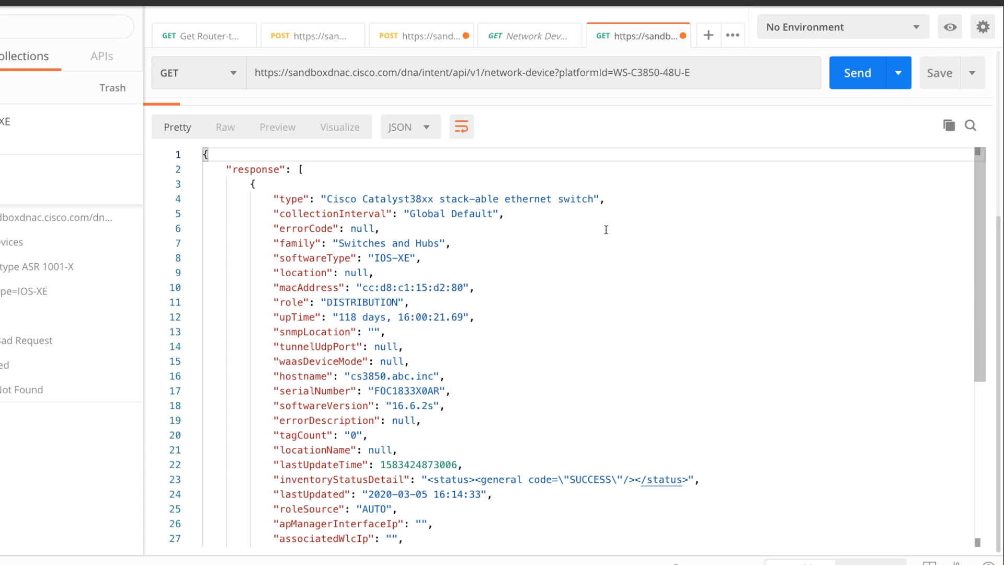
{"action": "left_click_drag", "start_coordinate": [595, 195], "coordinate": [344, 199]}
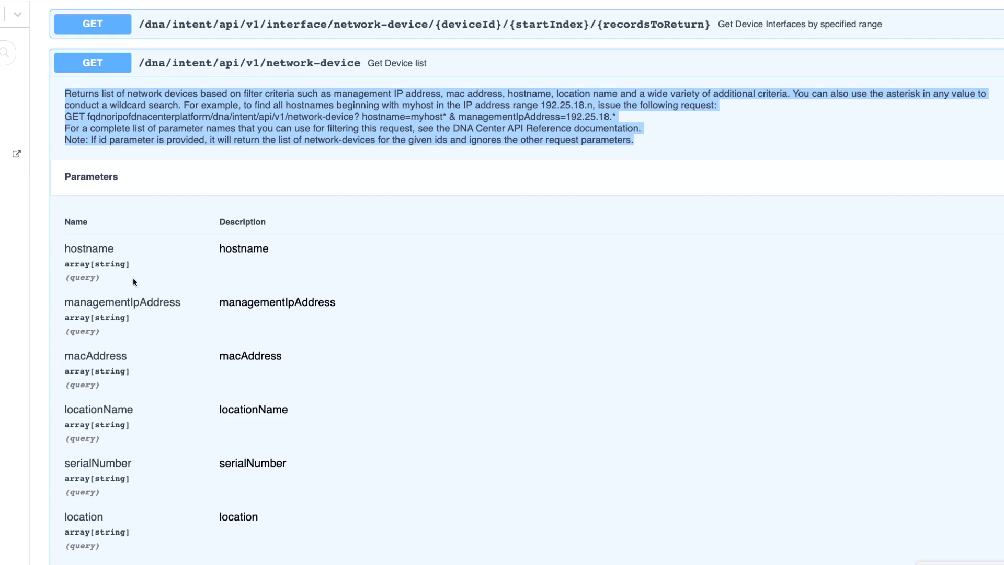
- In the browser's Intent API documentation, collapse the Devices section and expand the Authentication API's POST /dna/system/api/v1/auth/token entry
{"action": "scroll", "coordinate": [133, 282], "scroll_direction": "up", "scroll_amount": 10}
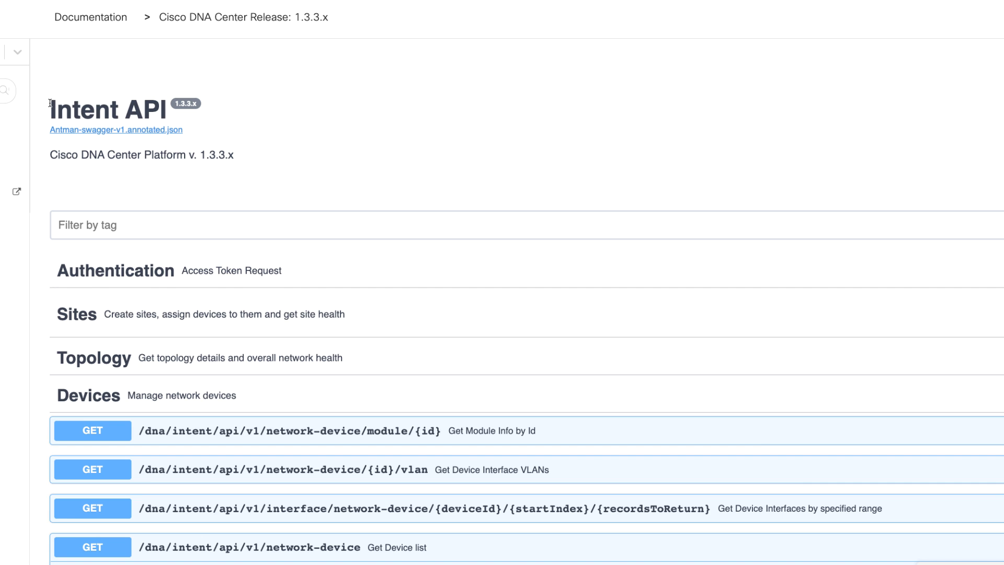
{"action": "left_click_drag", "start_coordinate": [51, 103], "coordinate": [164, 104]}
{"action": "scroll", "coordinate": [335, 316], "scroll_direction": "down", "scroll_amount": 3}
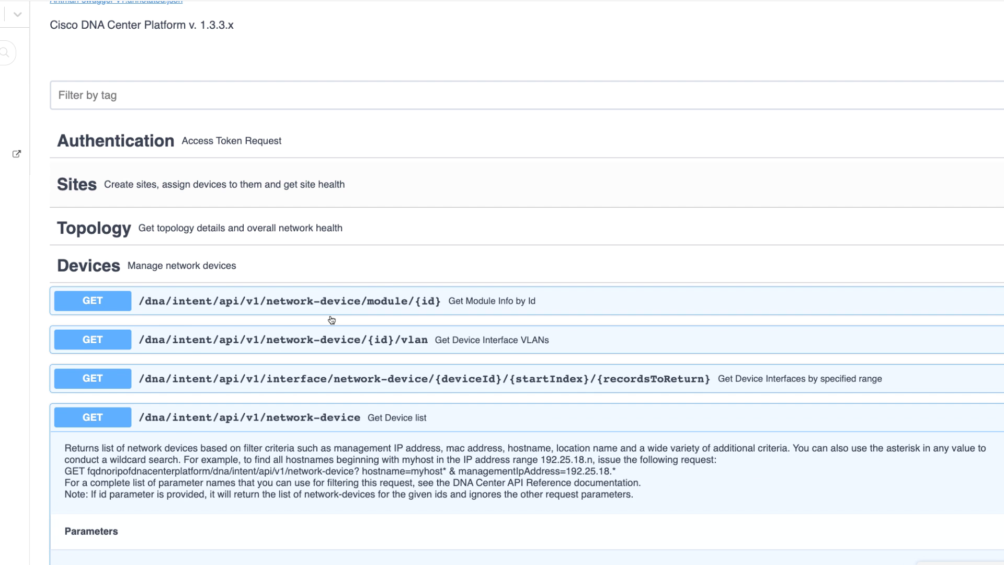
{"action": "scroll", "coordinate": [132, 436], "scroll_direction": "up", "scroll_amount": 3}
{"action": "left_click", "coordinate": [85, 400]}
{"action": "left_click", "coordinate": [93, 271]}
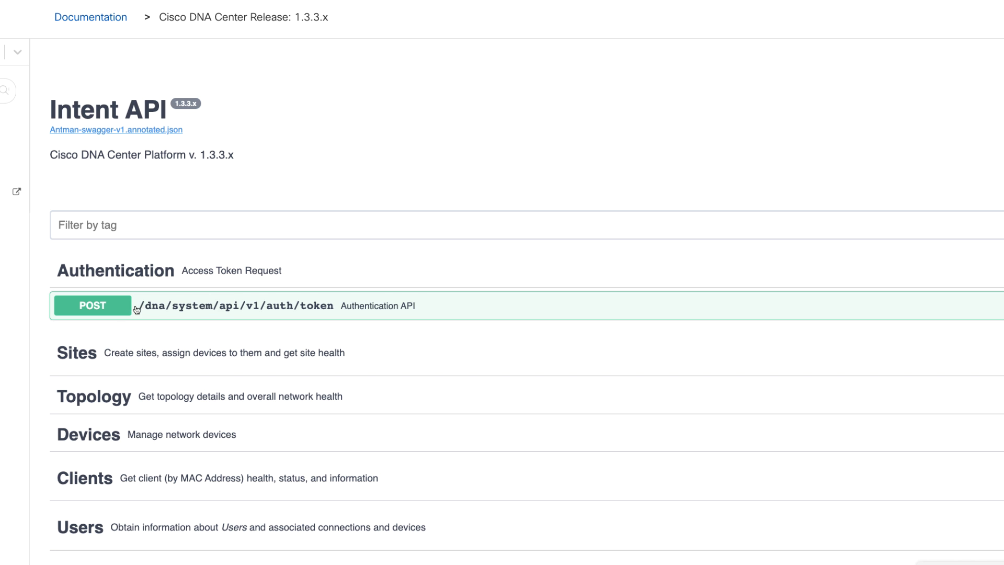
{"action": "left_click", "coordinate": [451, 307]}
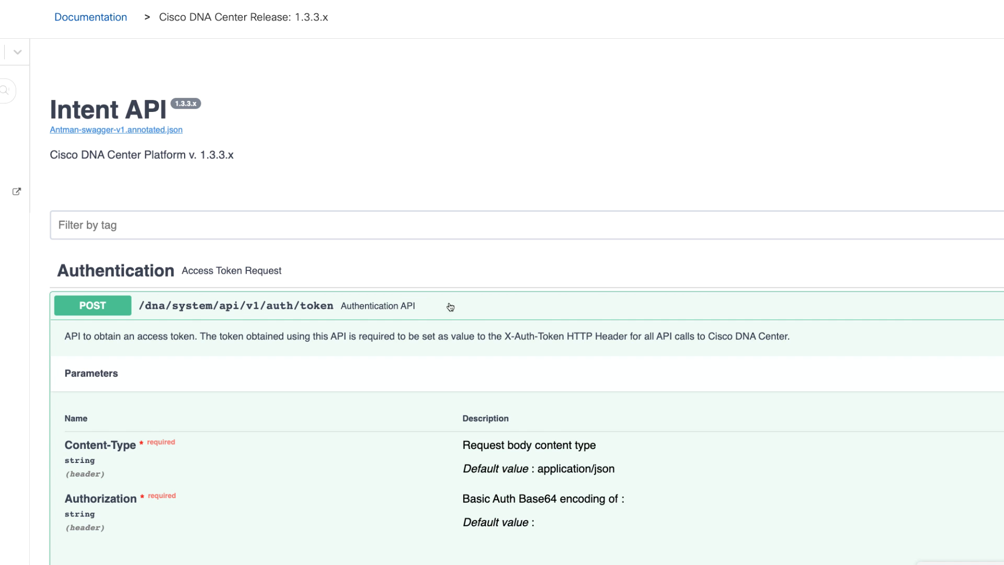
- Review the response codes and descriptions documented for the authentication token call
{"action": "scroll", "coordinate": [441, 313], "scroll_direction": "down", "scroll_amount": 7}
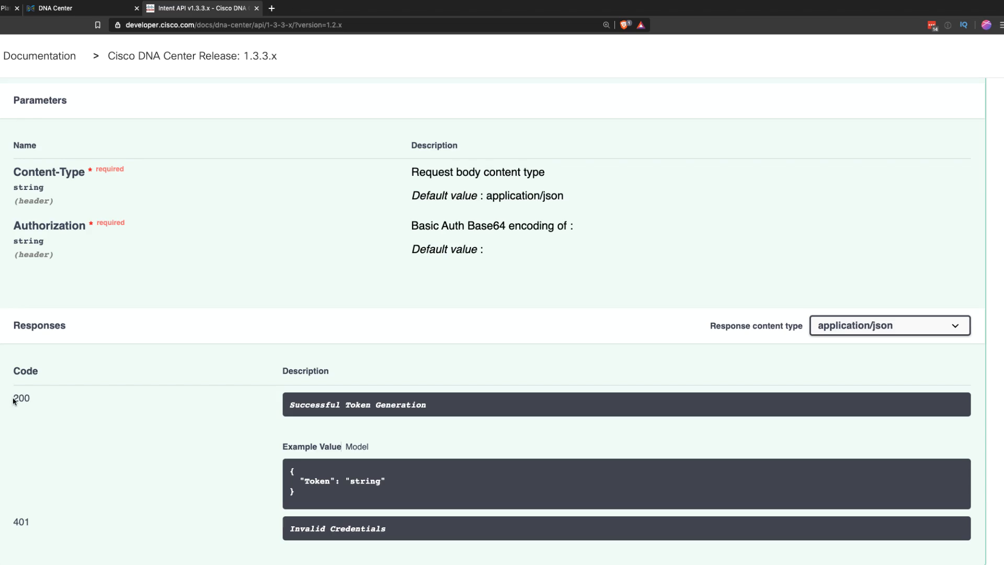
{"action": "left_click_drag", "start_coordinate": [13, 398], "coordinate": [130, 410]}
{"action": "left_click", "coordinate": [8, 520]}
{"action": "left_click_drag", "start_coordinate": [9, 522], "coordinate": [239, 533]}
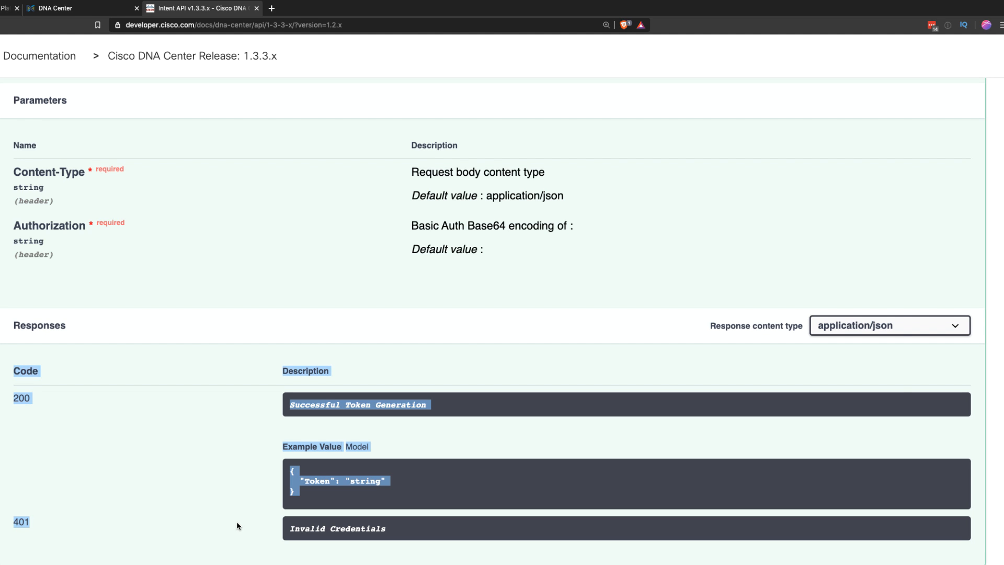
- Switch to Postman, send the POST auth/token request with a wrong account password and read the response message
{"action": "key", "text": "super+Tab"}
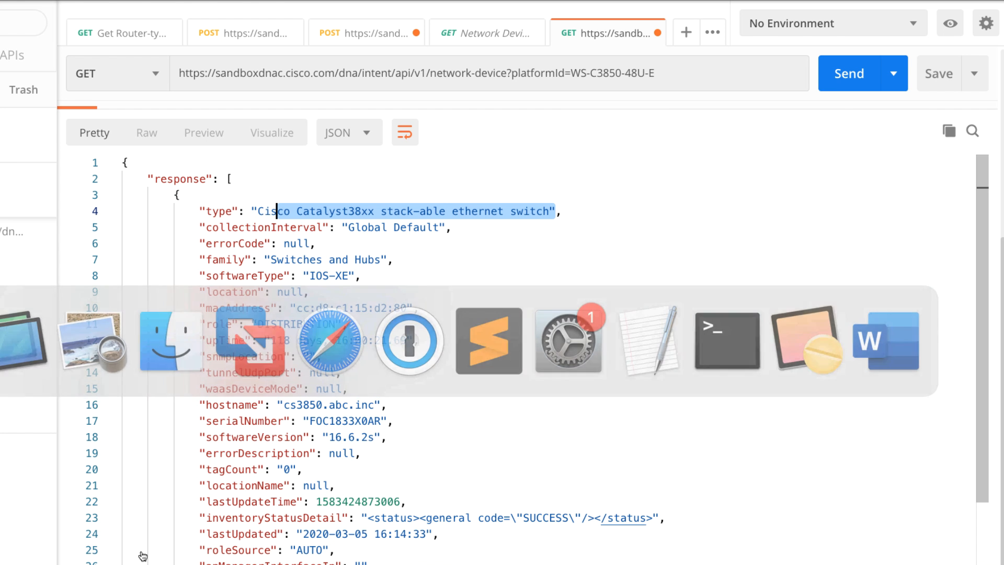
{"action": "left_click", "coordinate": [331, 35]}
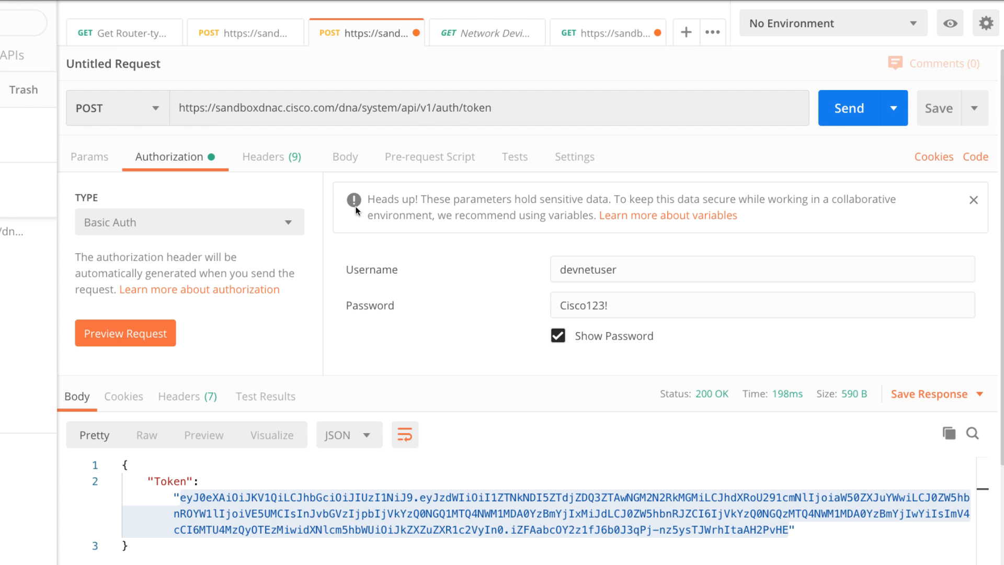
{"action": "left_click", "coordinate": [849, 108]}
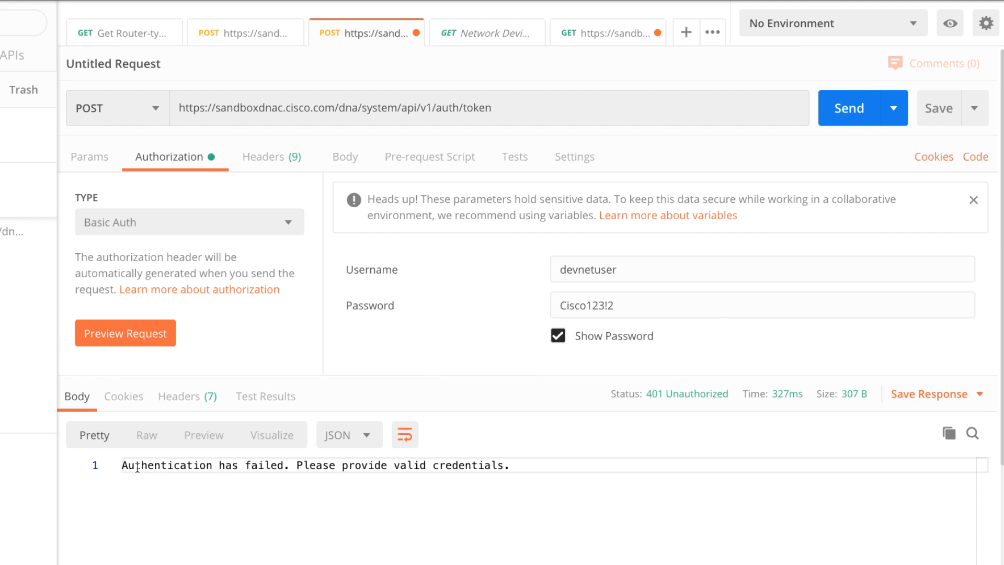
{"action": "left_click_drag", "start_coordinate": [128, 465], "coordinate": [509, 499]}
- Correct the account password, view the explanation of the response status and resend the token request
{"action": "left_click", "coordinate": [645, 315]}
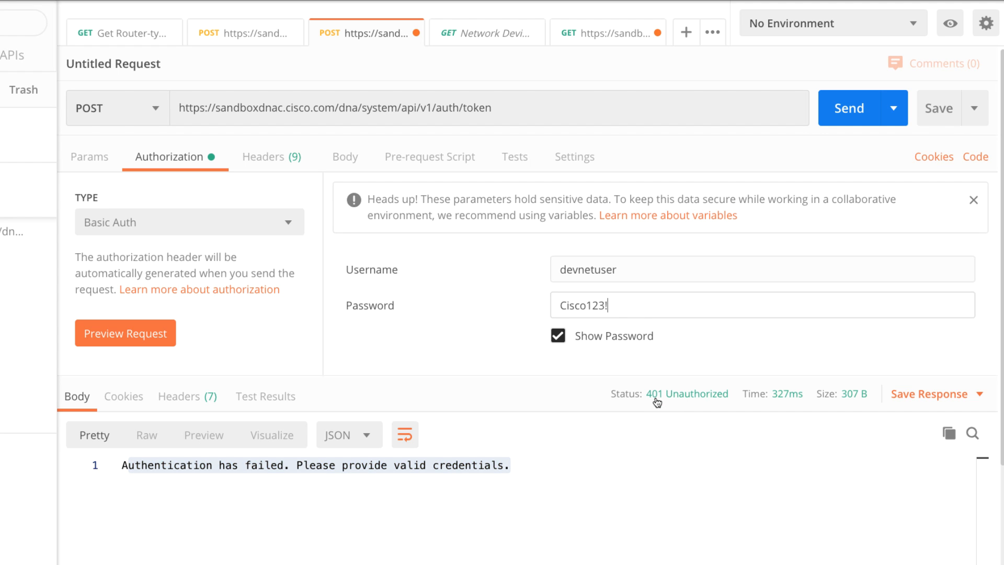
{"action": "mouse_move", "coordinate": [664, 399]}
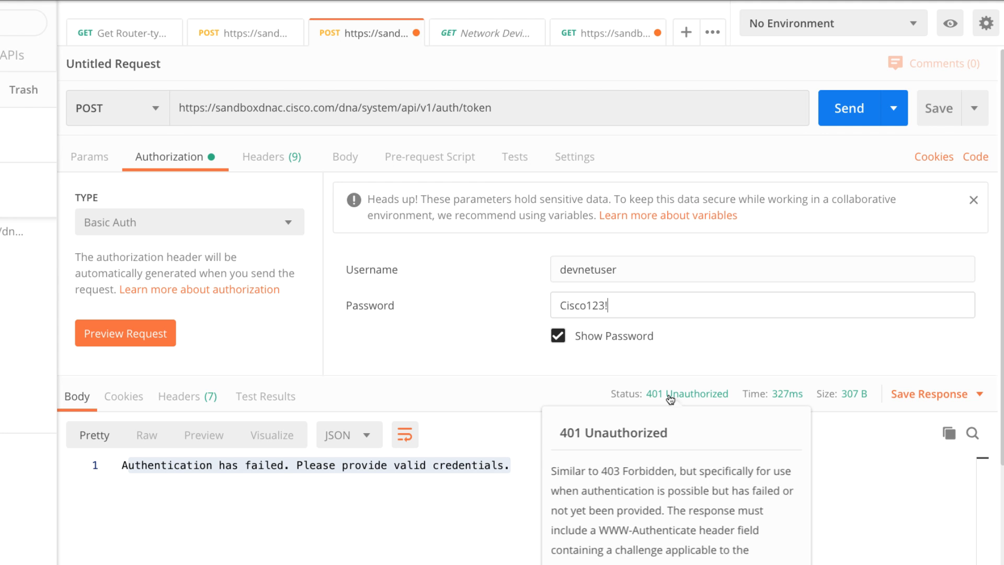
{"action": "left_click", "coordinate": [856, 109]}
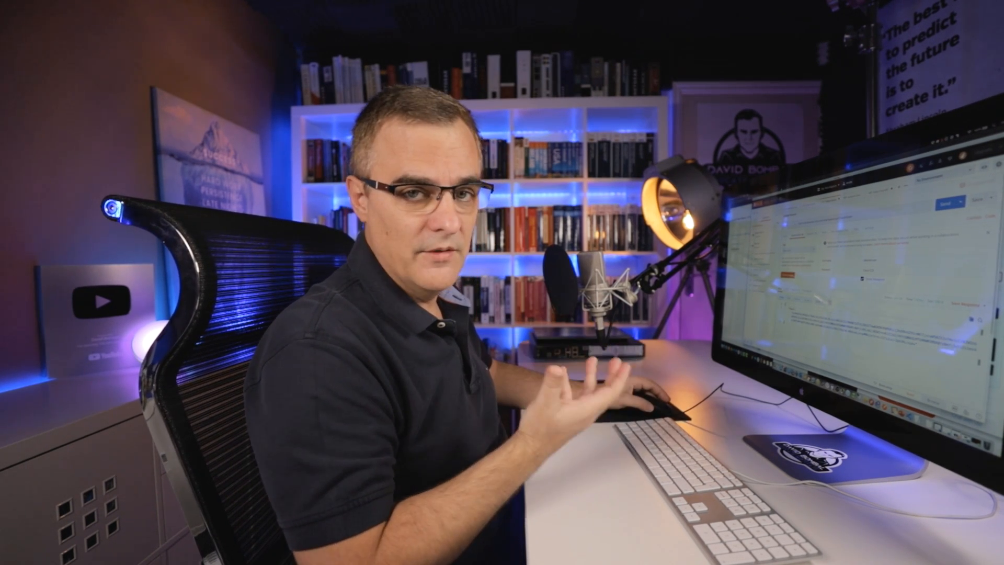
- Switch to the API documentation in the browser, expand Get Device list under Devices and review its parameters and response codes
{"action": "key", "text": "super+Tab"}
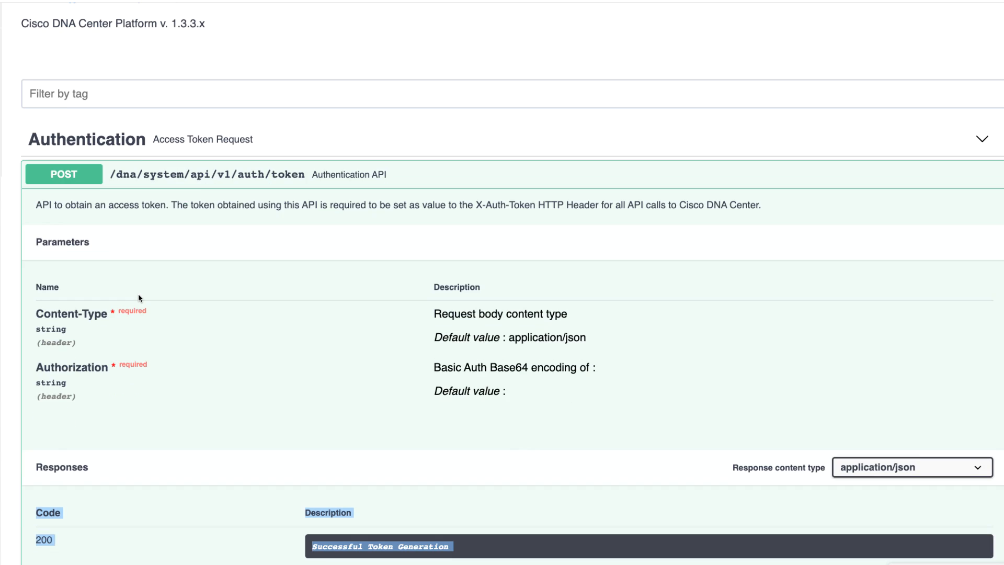
{"action": "scroll", "coordinate": [138, 297], "scroll_direction": "down", "scroll_amount": 5}
{"action": "scroll", "coordinate": [139, 297], "scroll_direction": "down", "scroll_amount": 10}
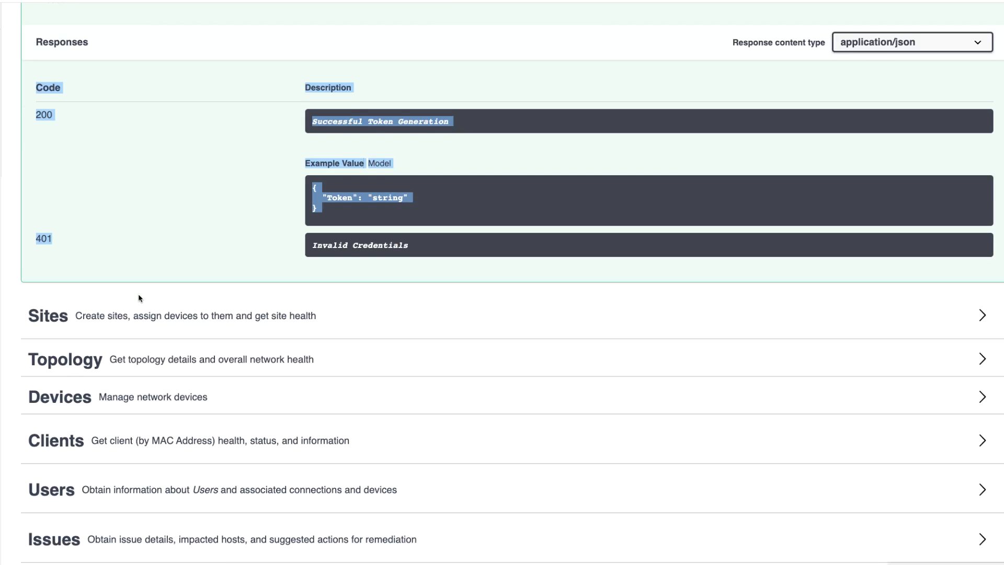
{"action": "left_click", "coordinate": [68, 102]}
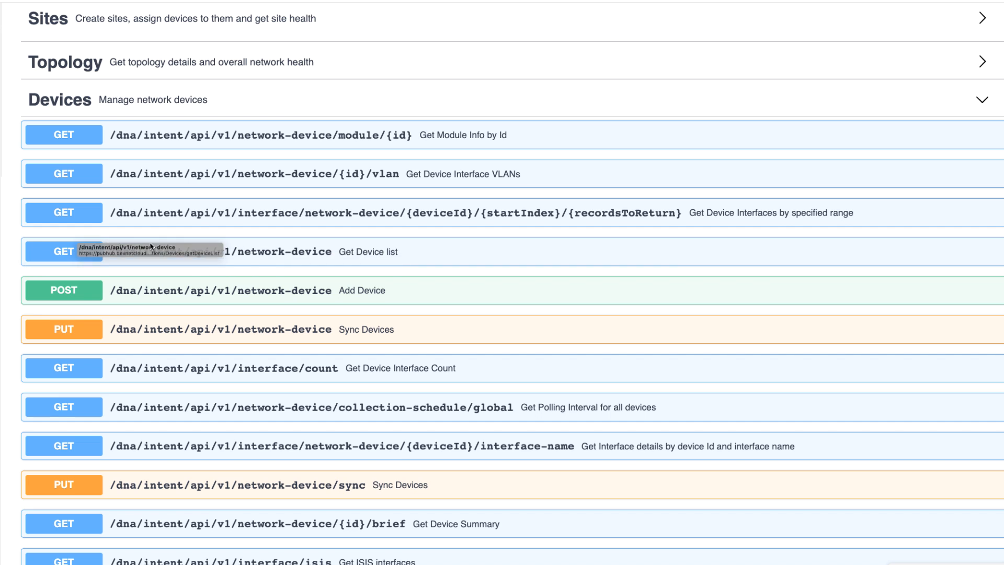
{"action": "left_click", "coordinate": [222, 253]}
{"action": "scroll", "coordinate": [224, 257], "scroll_direction": "down", "scroll_amount": 15}
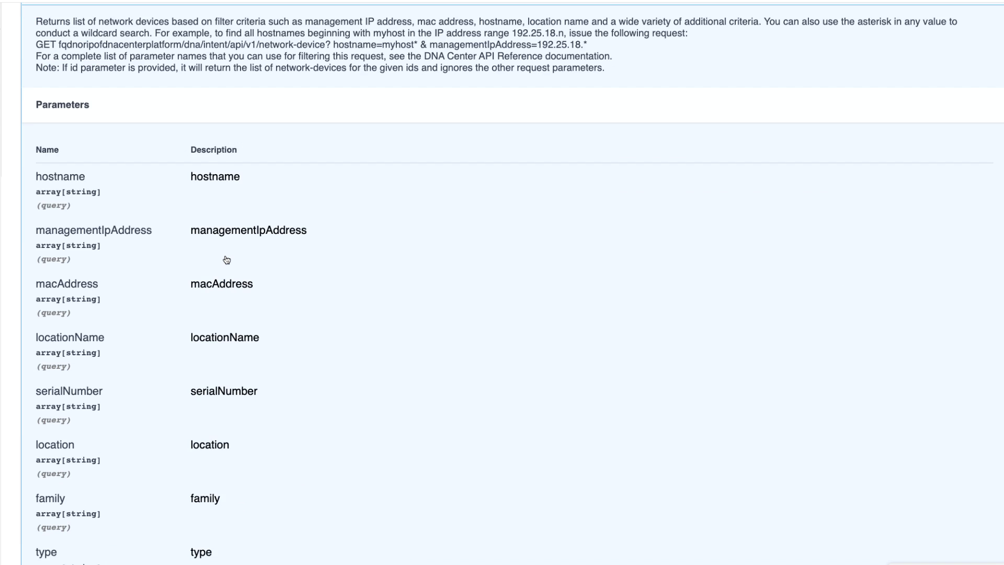
{"action": "scroll", "coordinate": [226, 260], "scroll_direction": "down", "scroll_amount": 20}
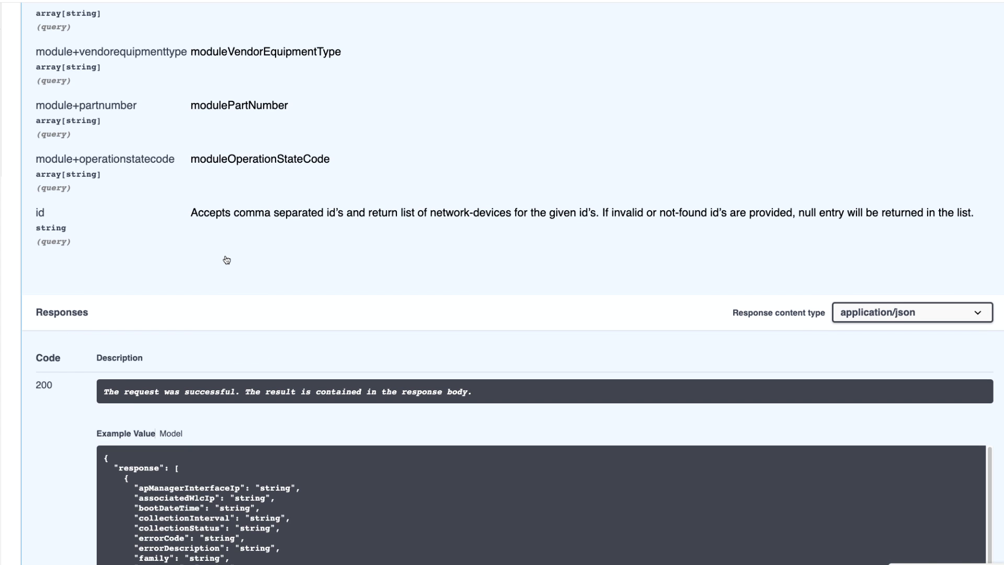
{"action": "scroll", "coordinate": [227, 260], "scroll_direction": "down", "scroll_amount": 3}
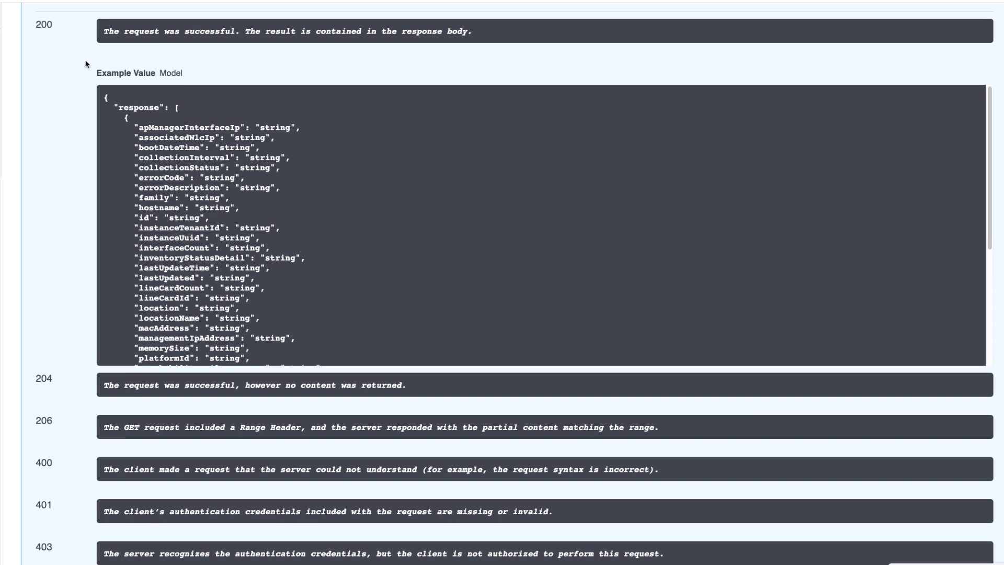
- Switch to Postman, resend the network-device GET request and check its response status
{"action": "key", "text": "super+Tab"}
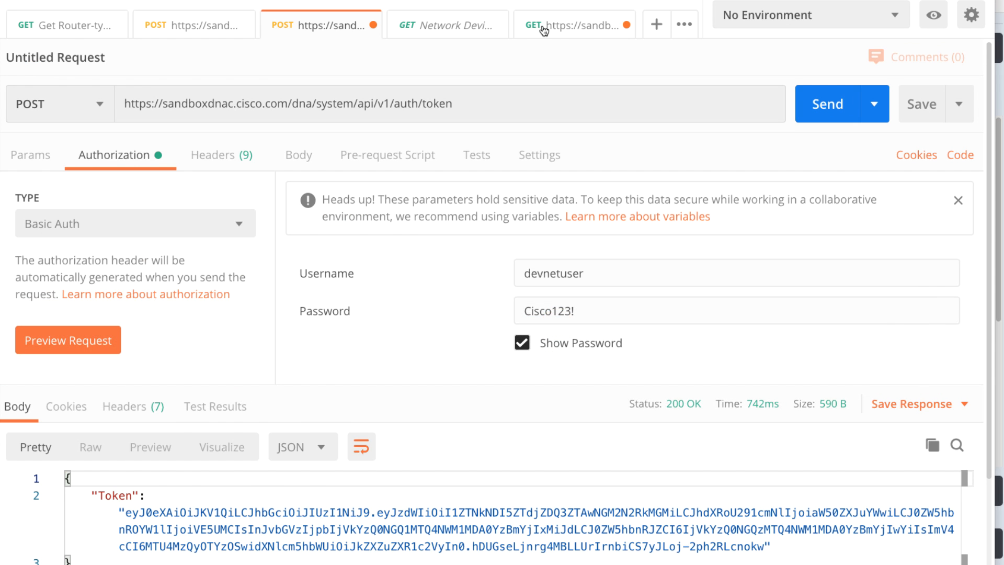
{"action": "left_click", "coordinate": [544, 31]}
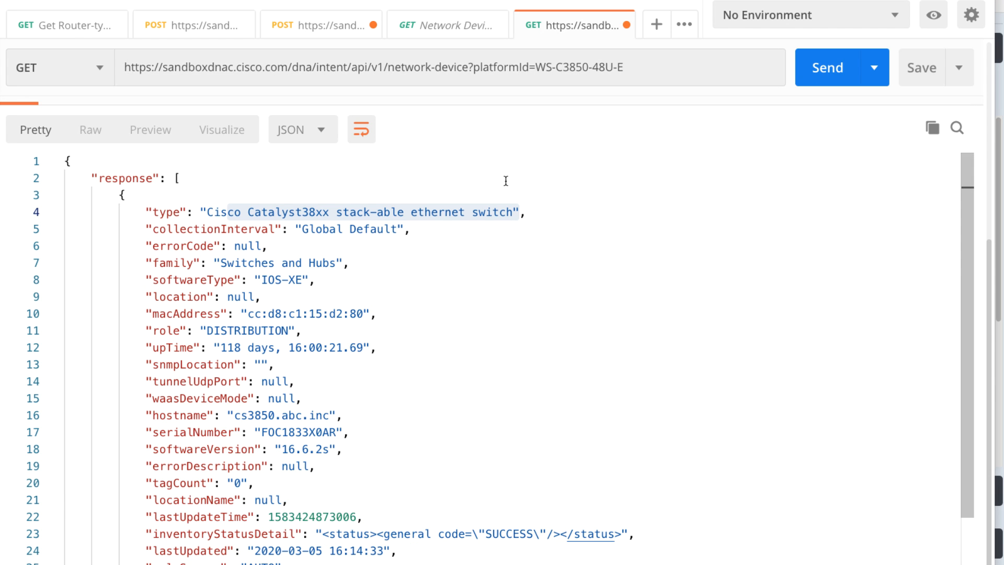
{"action": "key", "text": "super+Return"}
{"action": "scroll", "coordinate": [622, 283], "scroll_direction": "up", "scroll_amount": 5}
{"action": "mouse_move", "coordinate": [671, 343]}
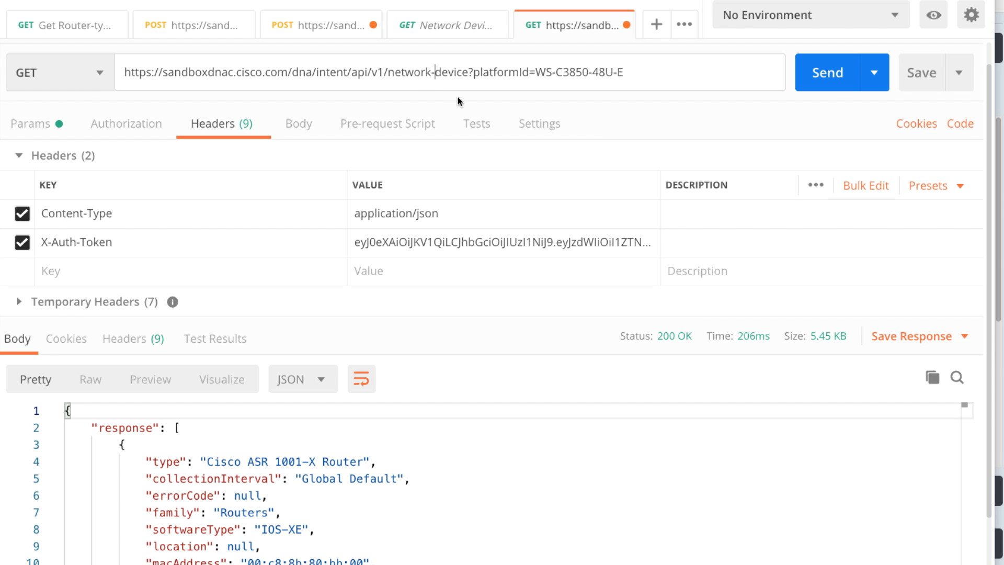
- Change network-device to networkdevice in the request URL, send the request and inspect the response status
{"action": "key", "text": "BackSpace"}
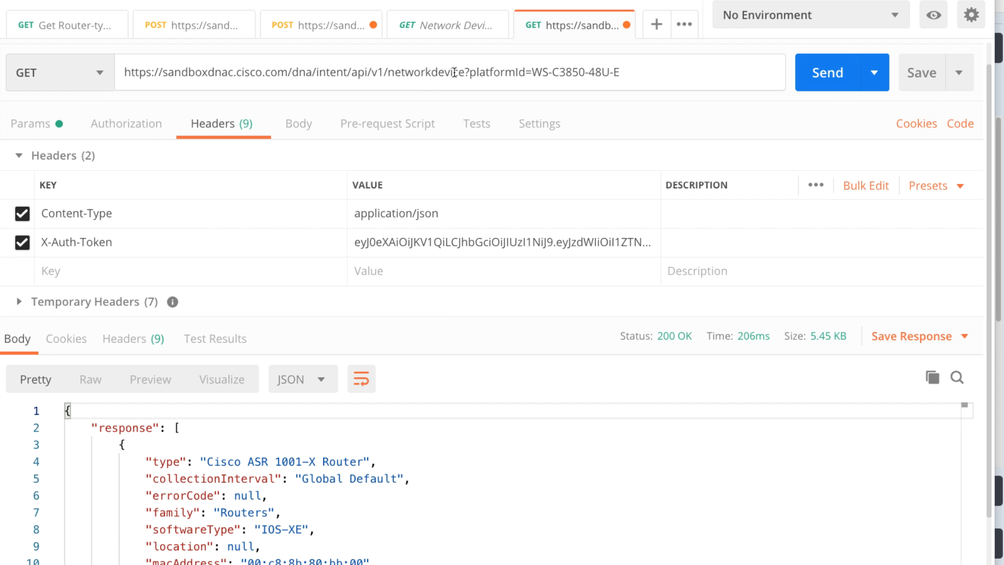
{"action": "left_click", "coordinate": [835, 71]}
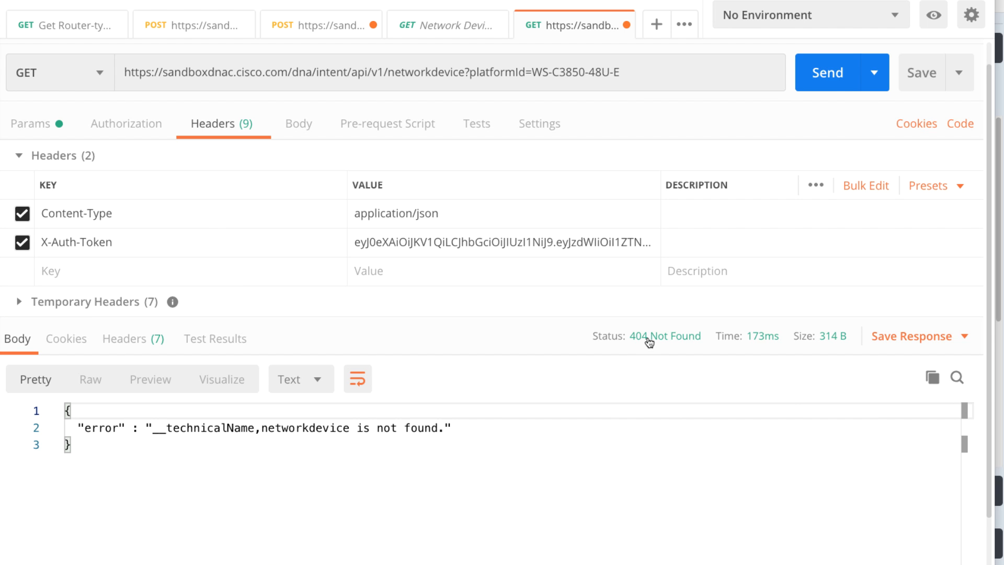
{"action": "mouse_move", "coordinate": [649, 342]}
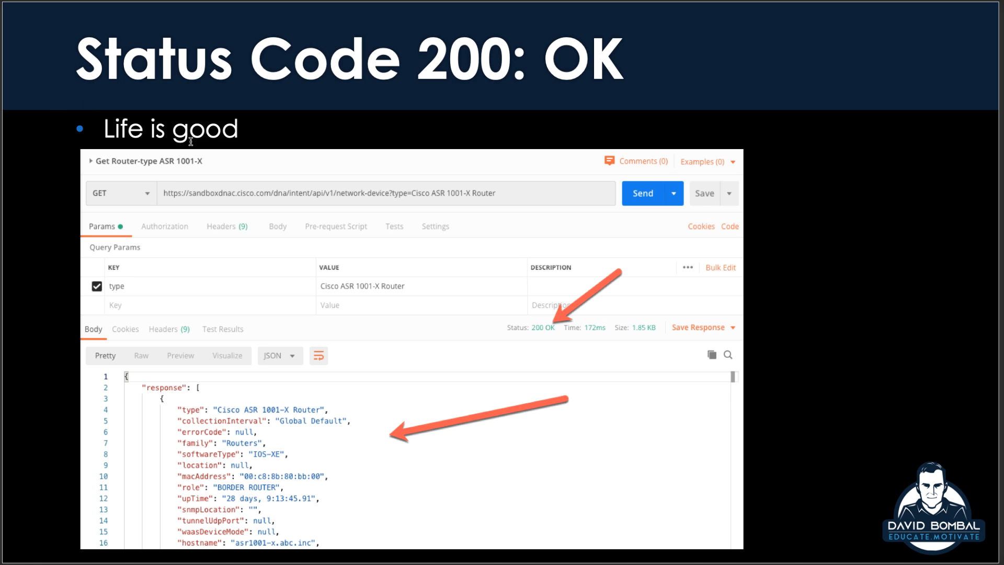
{"action": "key", "text": "Page_Down"}
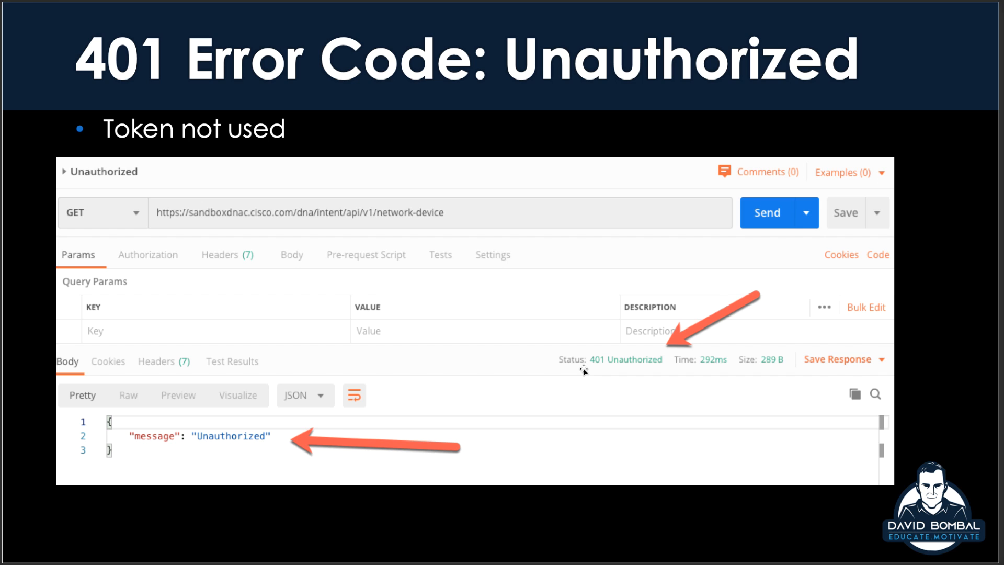
- Switch to Postman and cut the X-Auth-Token header's value from the networkdevice request, leaving the header enabled
{"action": "key", "text": "super+Tab"}
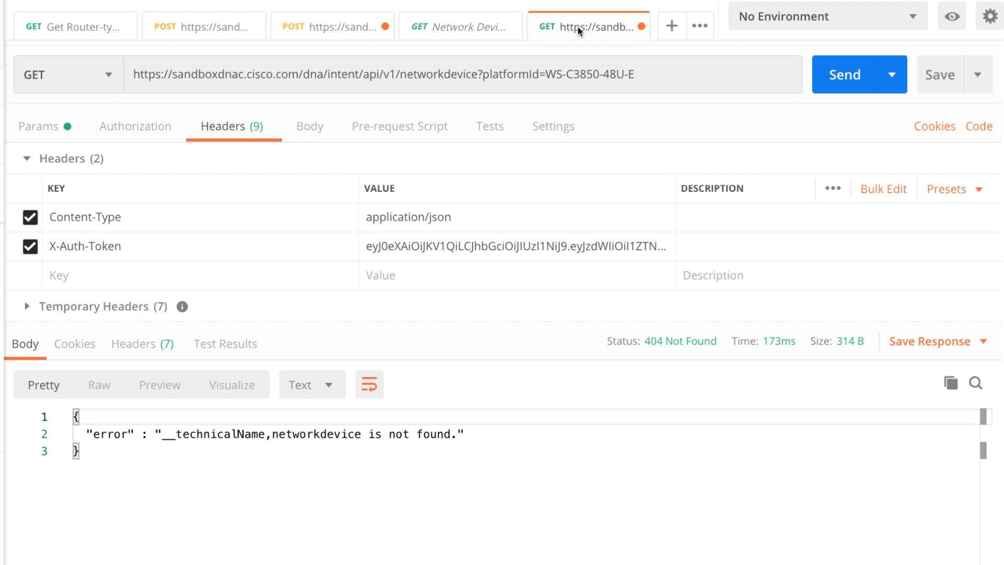
{"action": "left_click_drag", "start_coordinate": [368, 247], "coordinate": [540, 357]}
{"action": "right_click", "coordinate": [456, 326]}
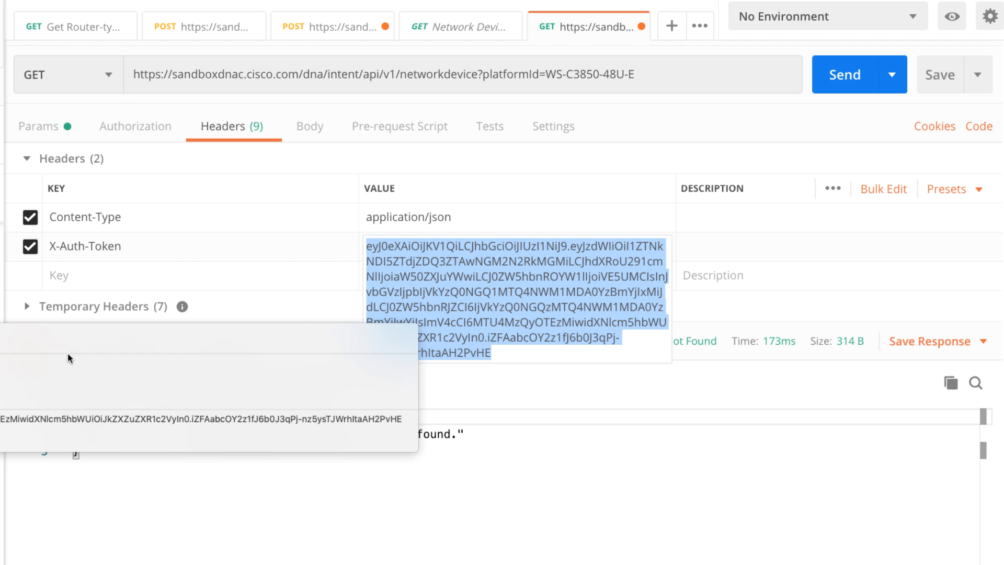
{"action": "left_click", "coordinate": [55, 363]}
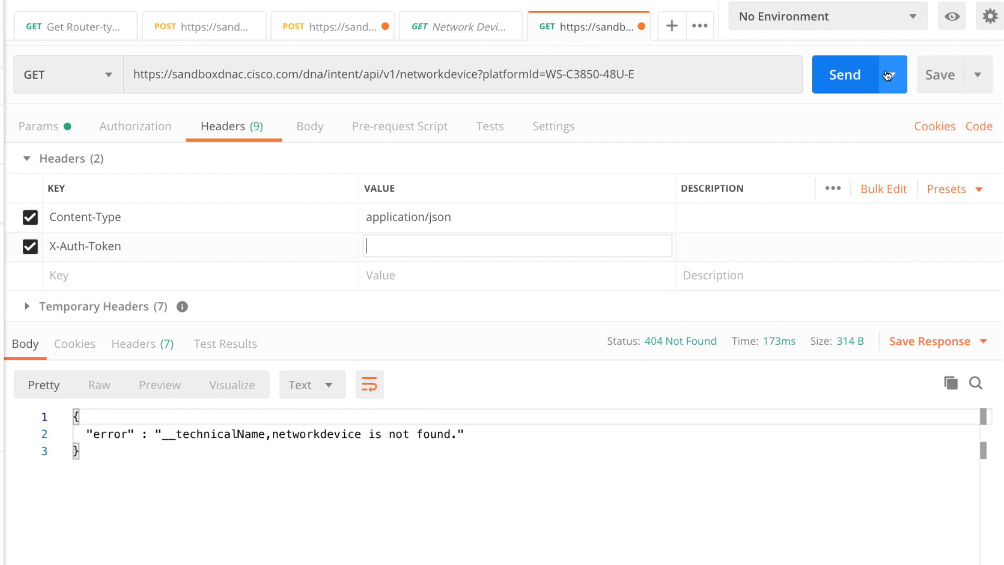
- Send the networkdevice request with the empty X-Auth-Token header and inspect the response status description
{"action": "left_click", "coordinate": [823, 79]}
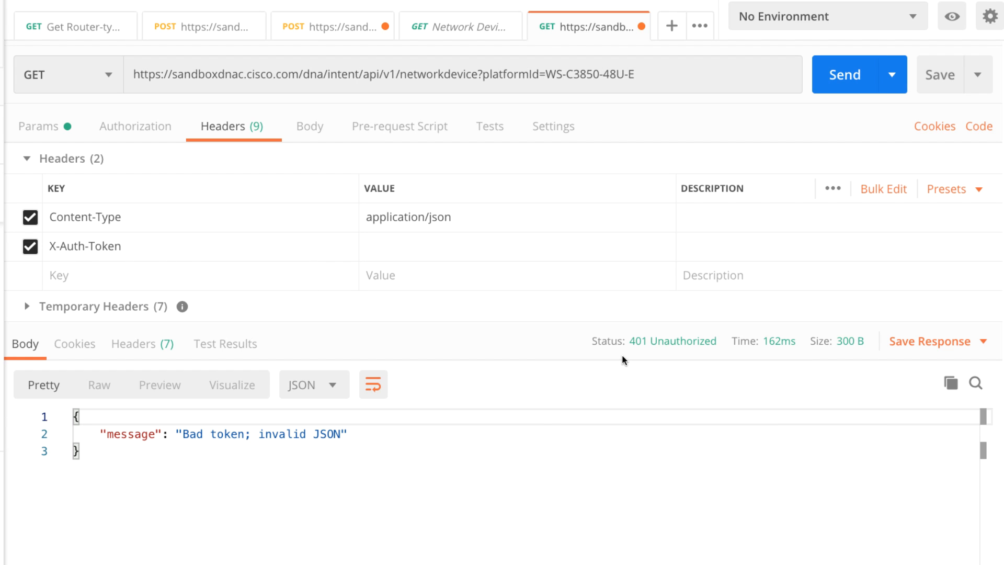
{"action": "mouse_move", "coordinate": [652, 345]}
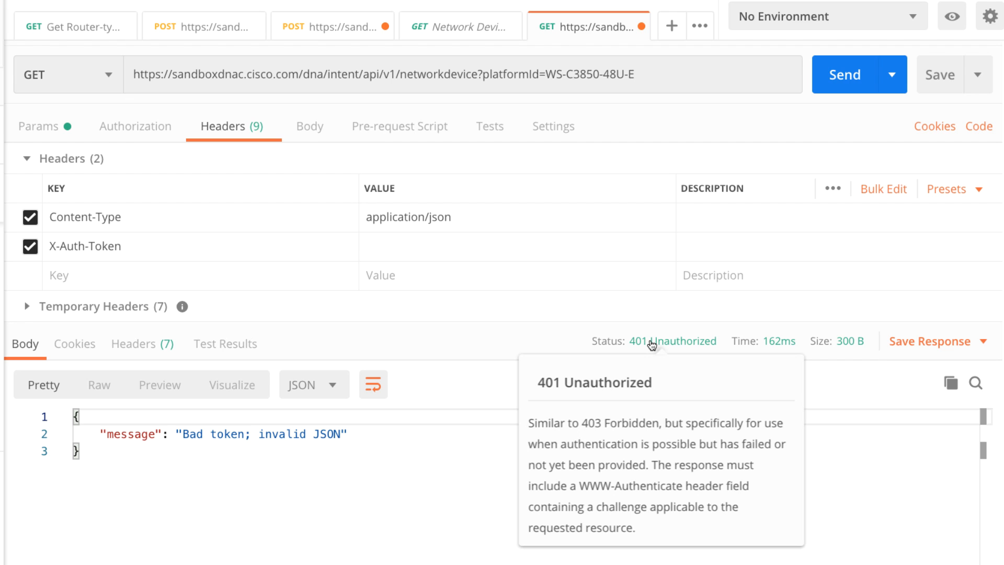
- Paste the token back into the X-Auth-Token header's value and resend the request
{"action": "left_click", "coordinate": [382, 247]}
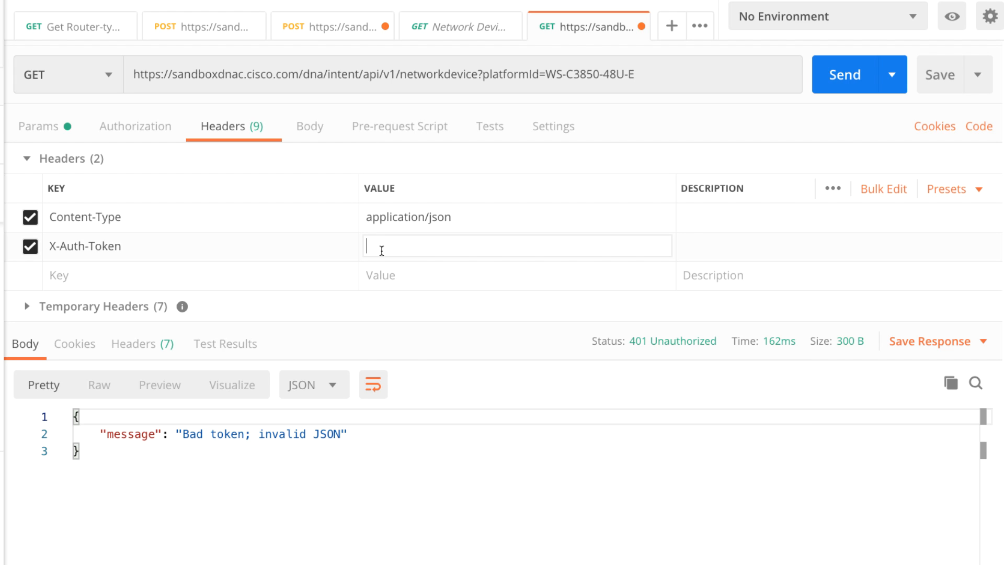
{"action": "key", "text": "ctrl+v"}
{"action": "left_click", "coordinate": [832, 79]}
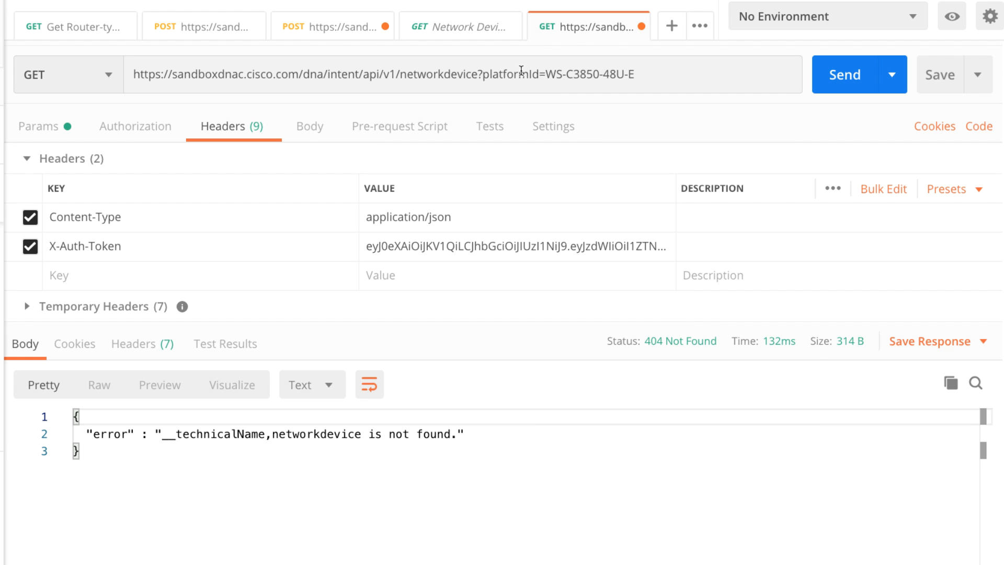
- Correct networkdevice to network-device in the request URL, send the request and check the response status
{"action": "left_click", "coordinate": [445, 74]}
{"action": "type", "text": "-"}
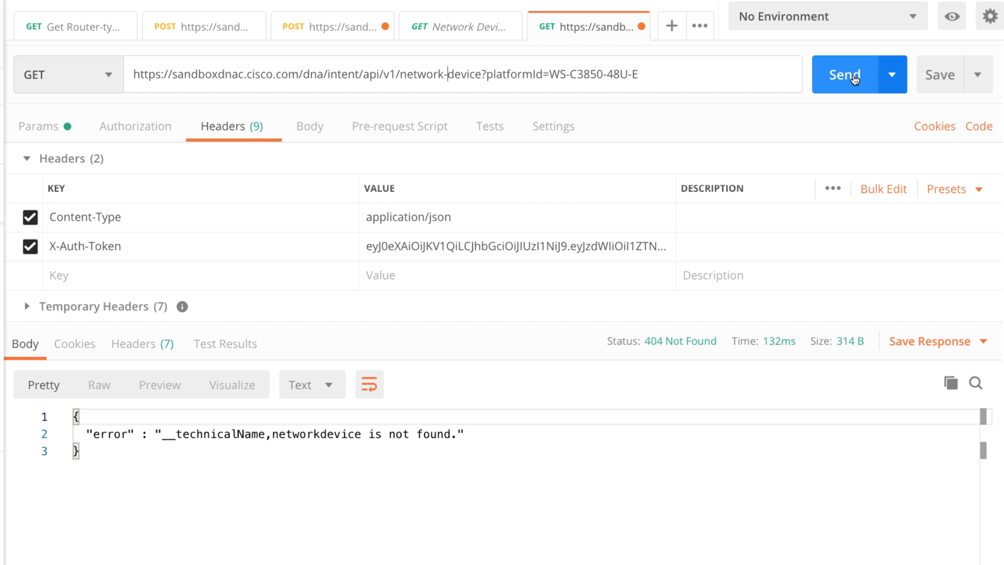
{"action": "left_click", "coordinate": [849, 78]}
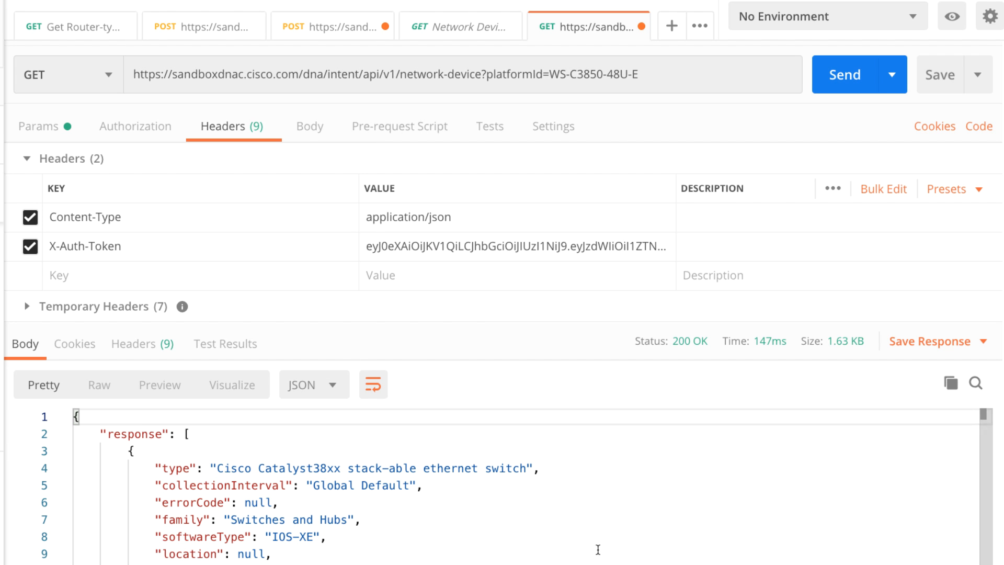
{"action": "mouse_move", "coordinate": [681, 347]}
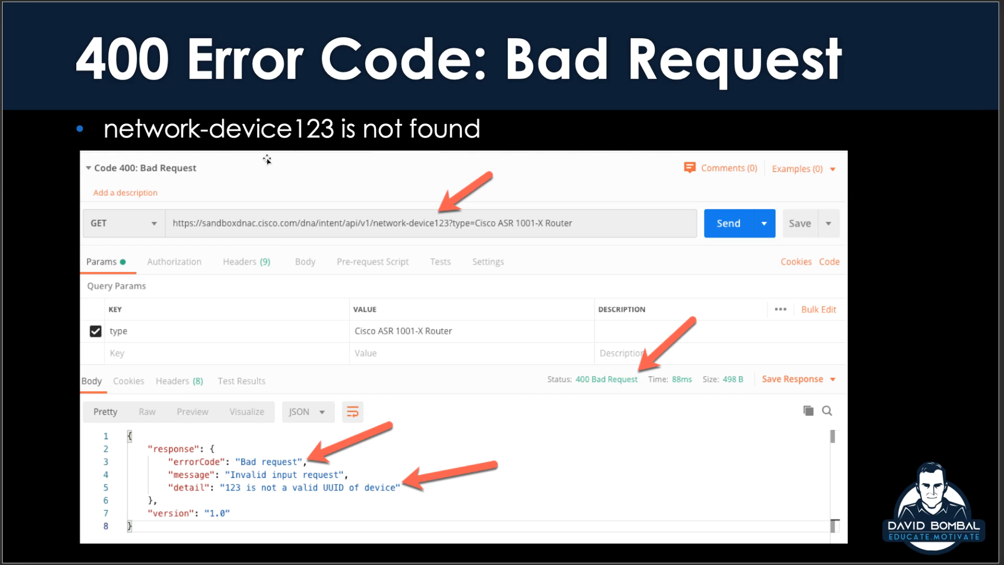
- Switch to Postman, change network-device to network-device123 in the request URL and send the request
{"action": "key", "text": "super+Tab"}
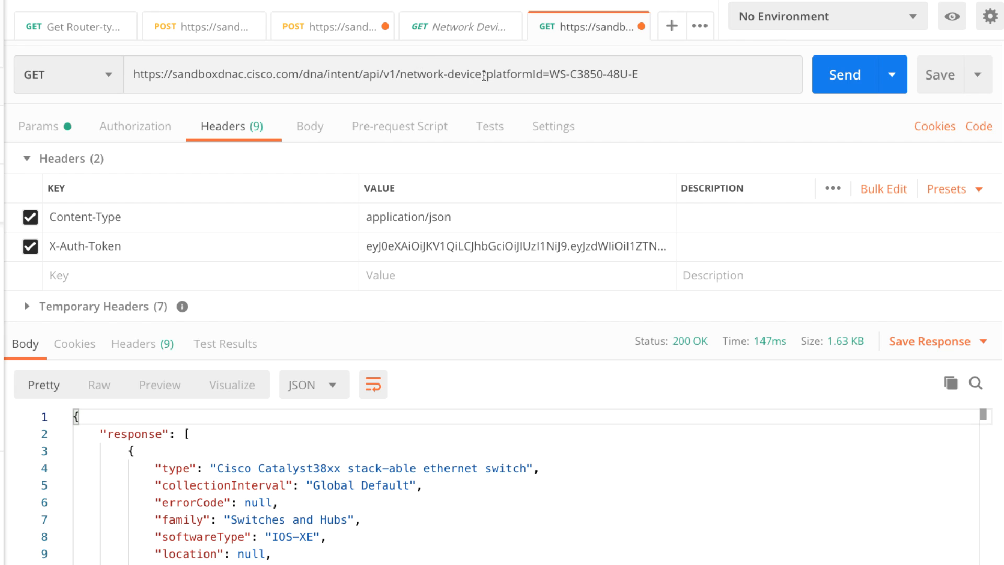
{"action": "left_click", "coordinate": [483, 76]}
{"action": "type", "text": "123"}
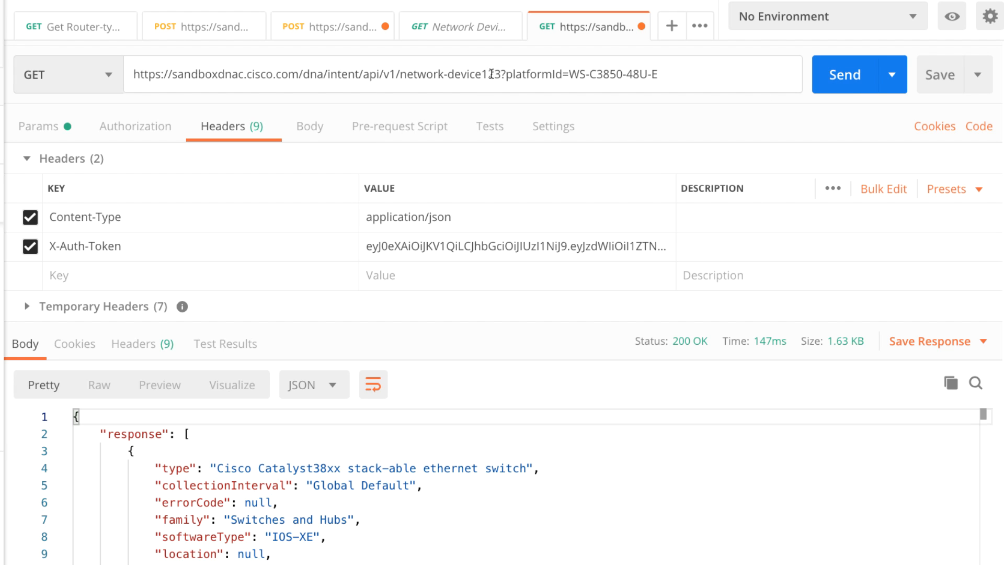
{"action": "left_click_drag", "start_coordinate": [482, 74], "coordinate": [502, 74]}
{"action": "left_click", "coordinate": [850, 86]}
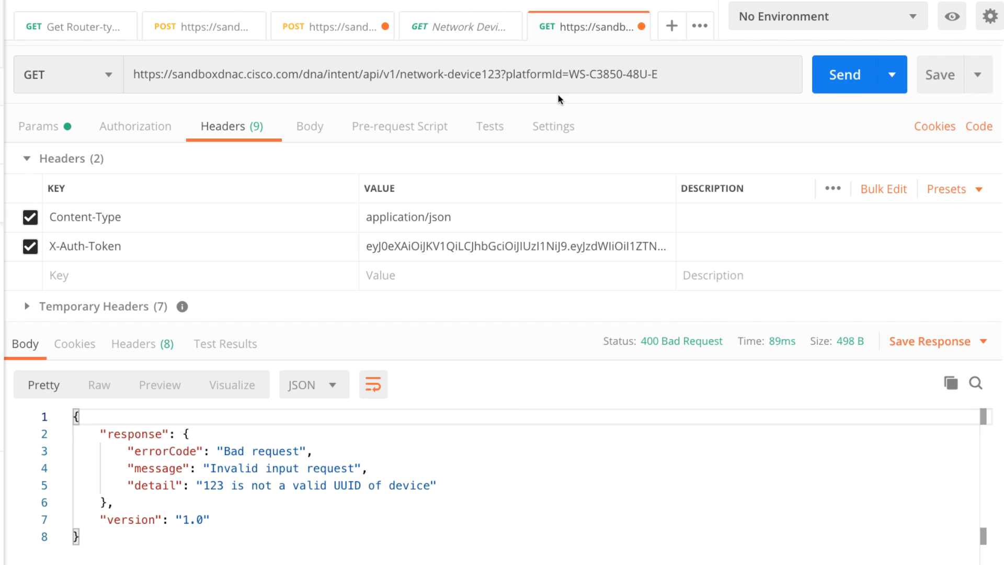
- Delete 123? from the request URL, send the request and highlight the error message and detail in the response
{"action": "left_click_drag", "start_coordinate": [506, 74], "coordinate": [482, 74]}
{"action": "key", "text": "BackSpace"}
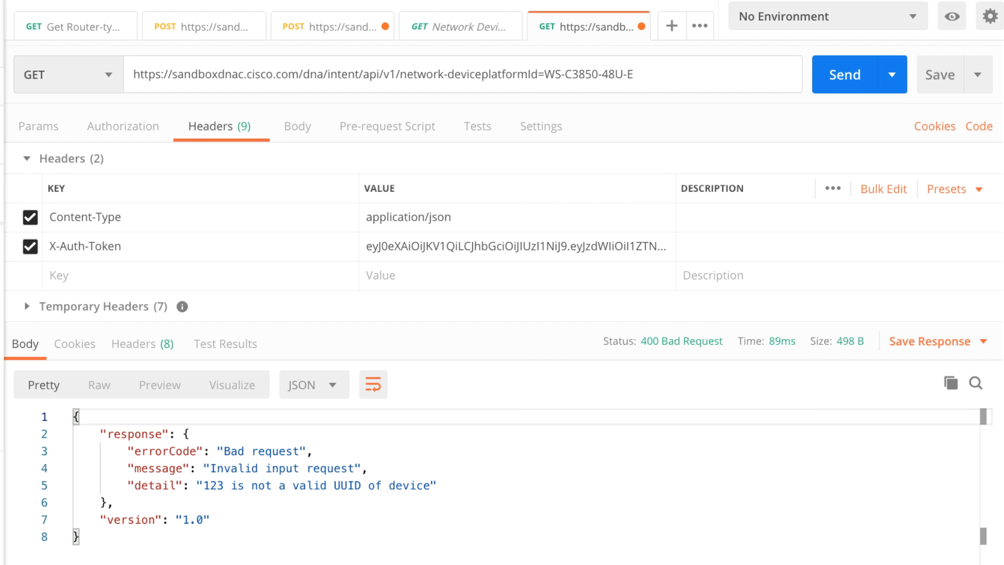
{"action": "left_click_drag", "start_coordinate": [195, 486], "coordinate": [462, 481]}
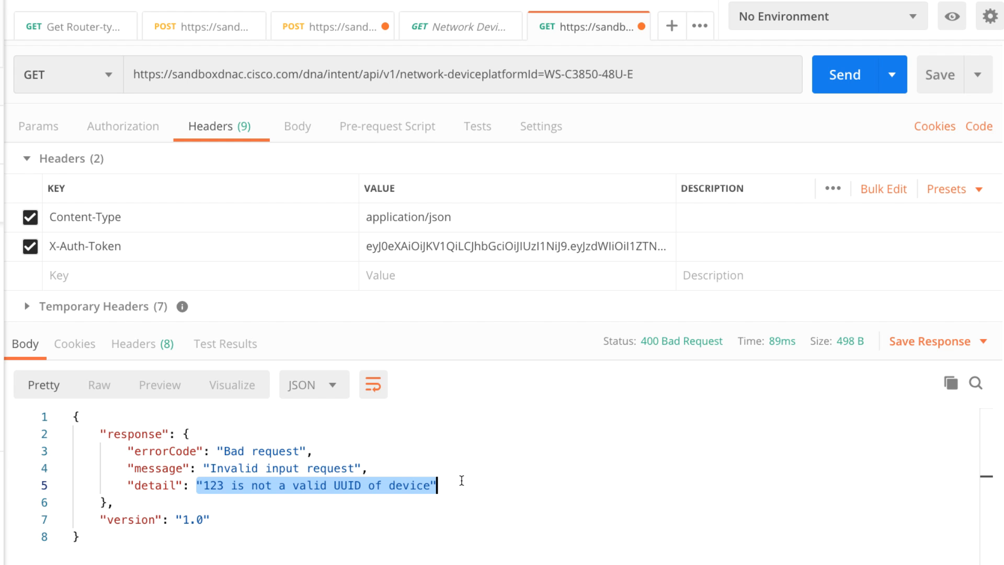
{"action": "left_click", "coordinate": [482, 74]}
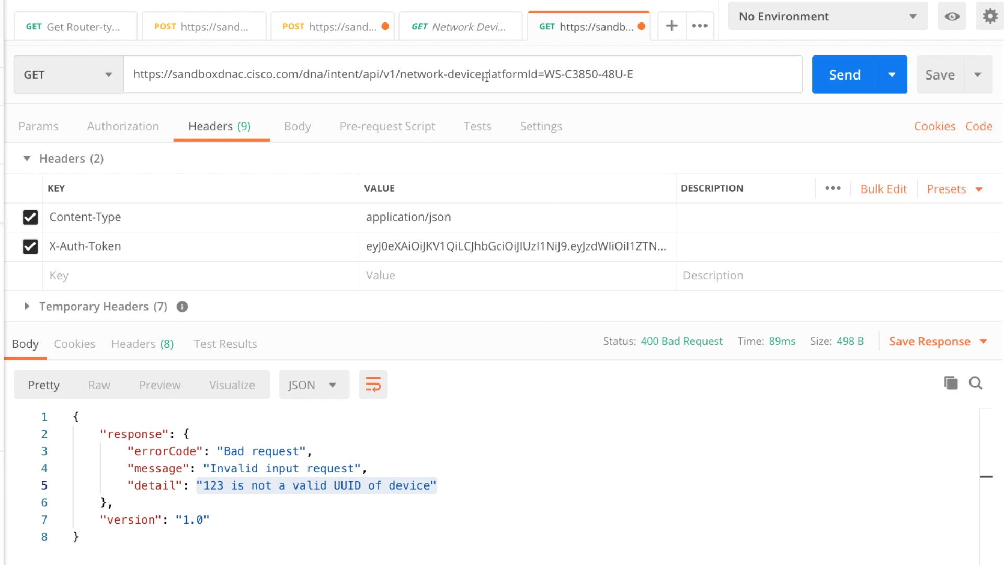
{"action": "left_click", "coordinate": [844, 74]}
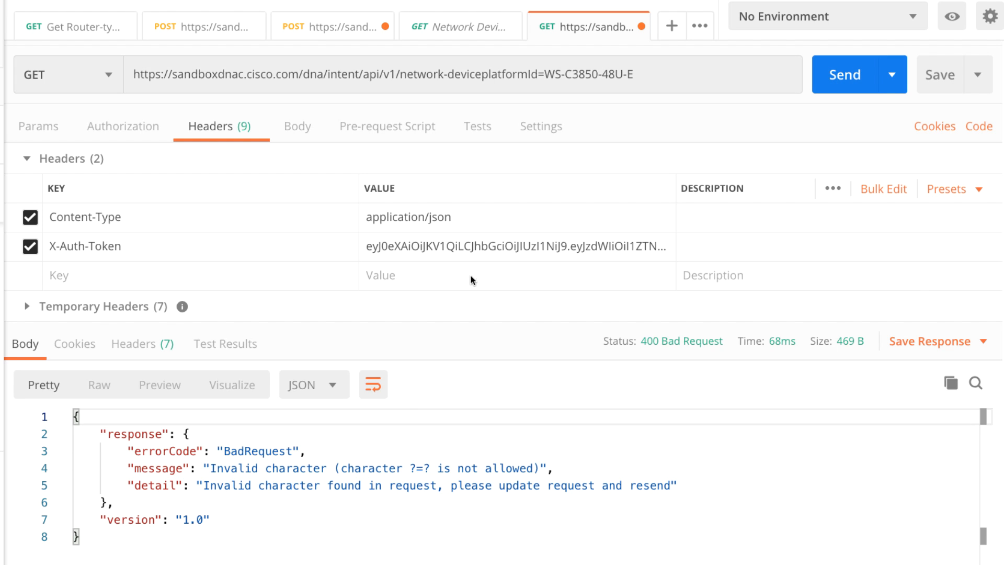
{"action": "left_click_drag", "start_coordinate": [203, 468], "coordinate": [678, 485]}
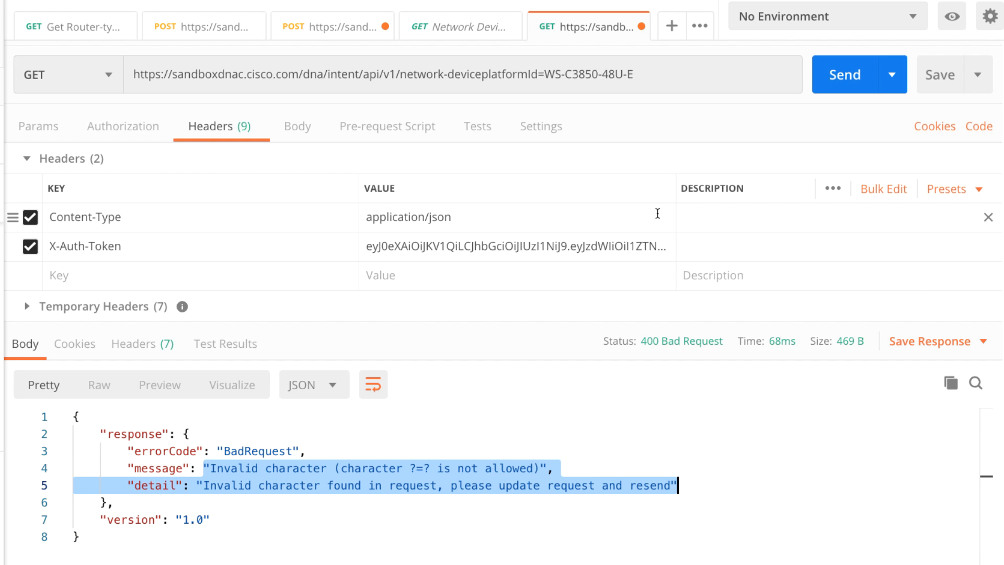
- Insert the missing ? before platformId in the request URL and resend the request
{"action": "left_click", "coordinate": [480, 73]}
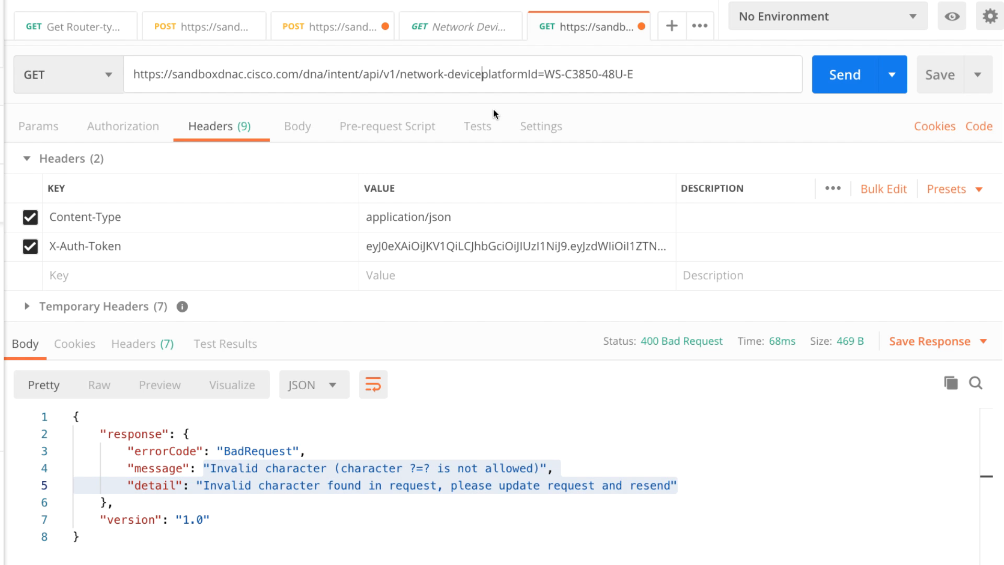
{"action": "type", "text": "?"}
{"action": "left_click", "coordinate": [845, 76]}
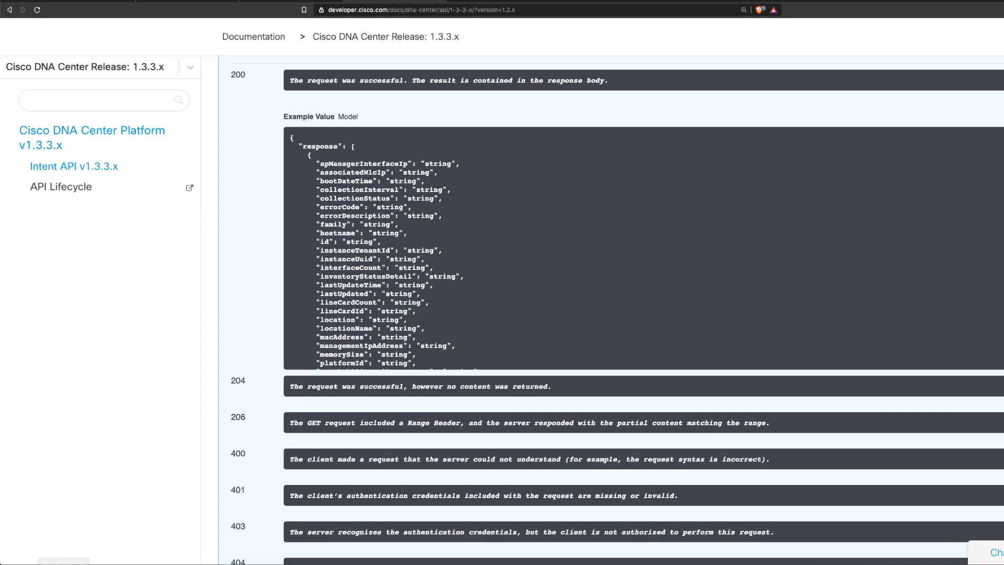
- Open cisco.com/sadfjksadj;f;lsakdjfk;sadf in a new browser tab and highlight the page's error heading
{"action": "key", "text": "ctrl+t"}
{"action": "type", "text": "cisco"}
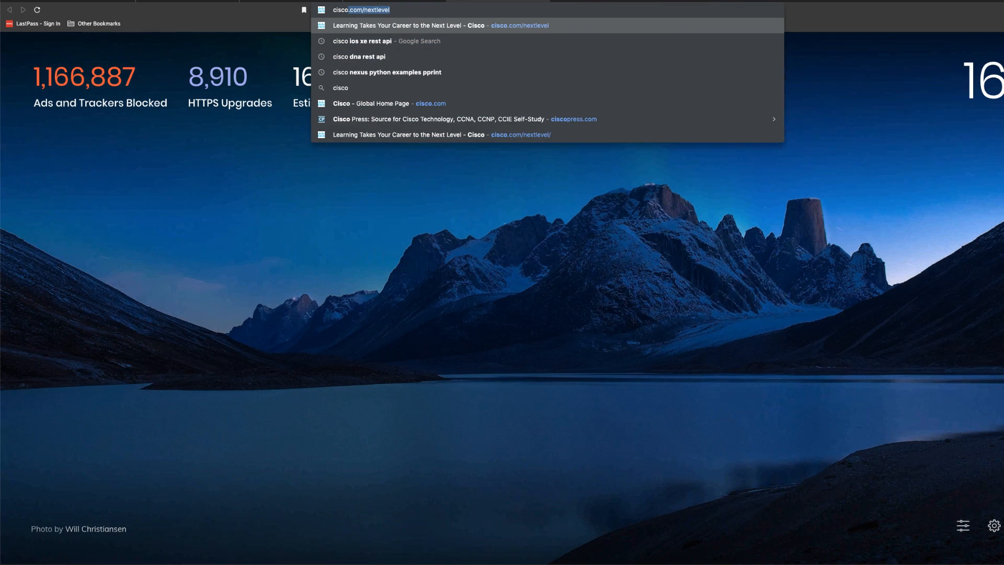
{"action": "type", "text": ".com/sadfjksadj;f;lsakdjfk;sadf"}
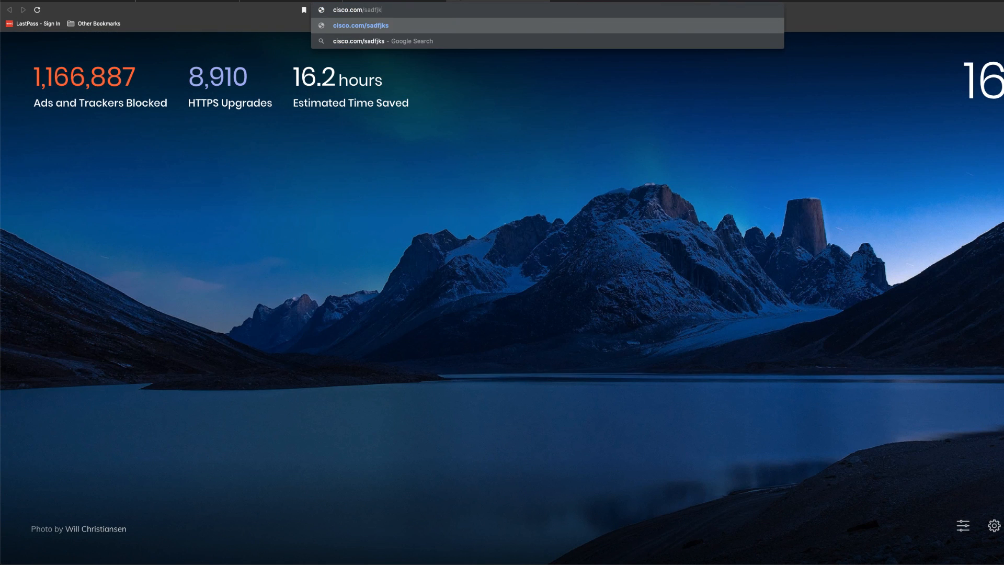
{"action": "key", "text": "Return"}
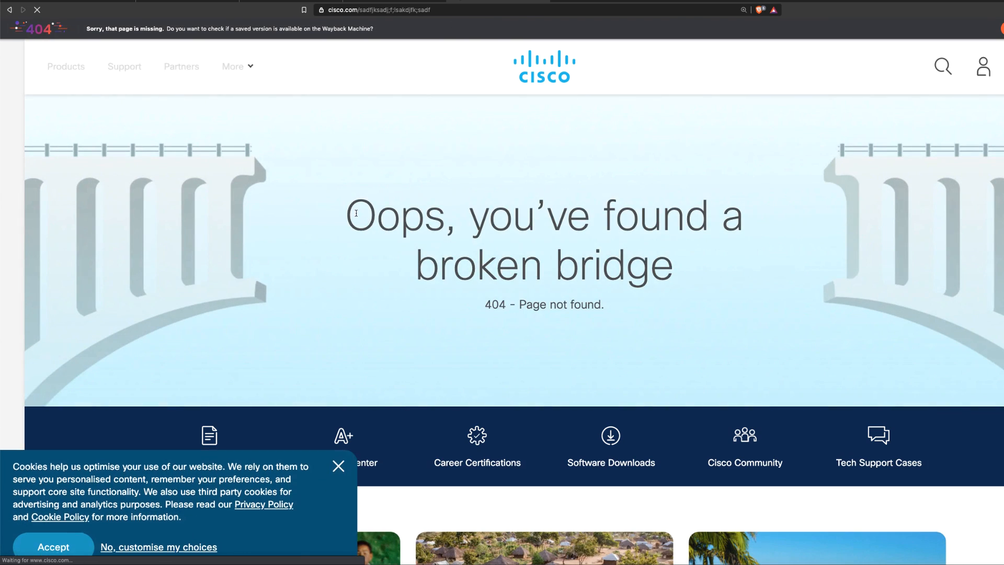
{"action": "left_click_drag", "start_coordinate": [356, 213], "coordinate": [640, 319]}
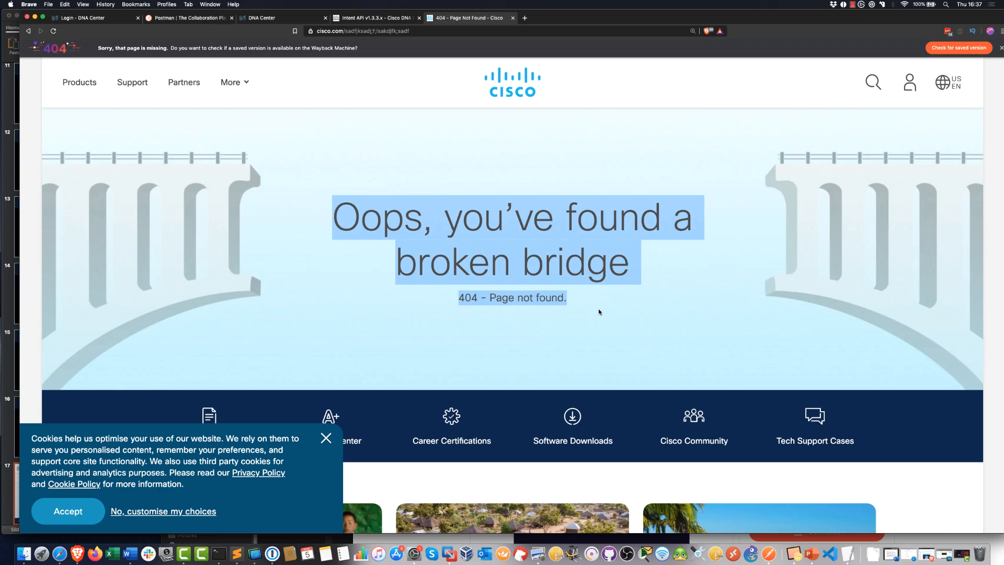
- Switch to Postman, send the request with networkdevice in the URL and inspect the response status description
{"action": "key", "text": "super+Tab"}
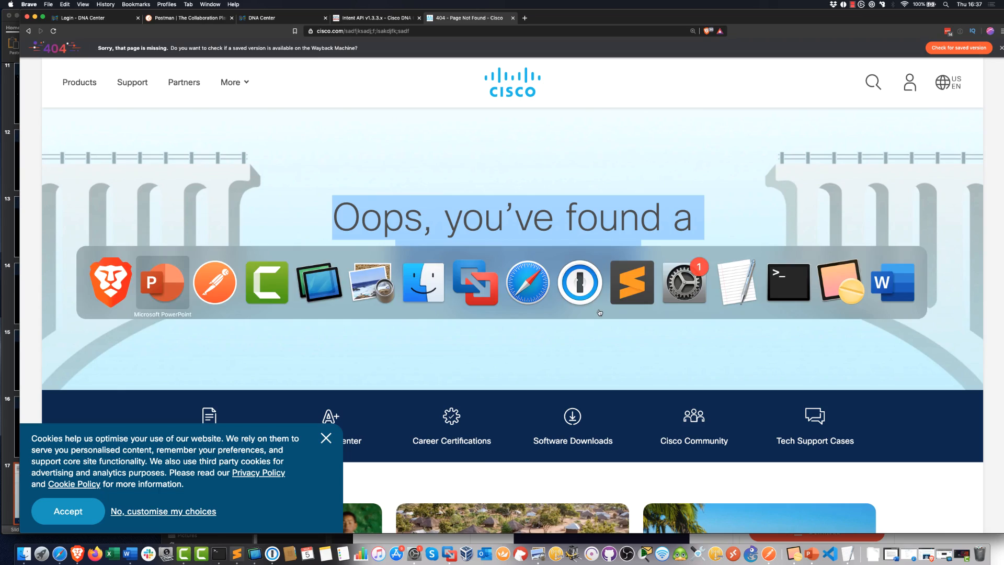
{"action": "key", "text": "super+Tab"}
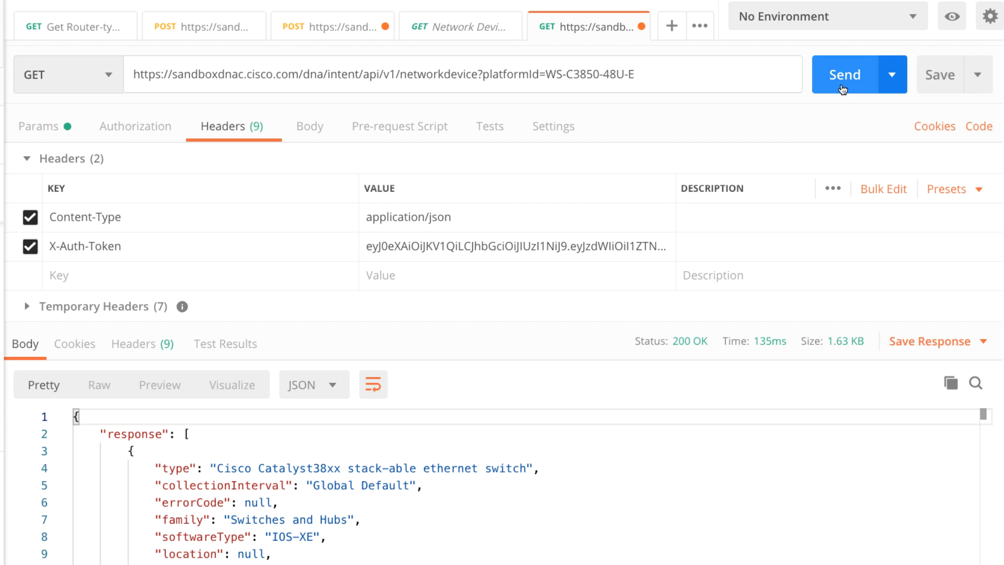
{"action": "left_click", "coordinate": [843, 87]}
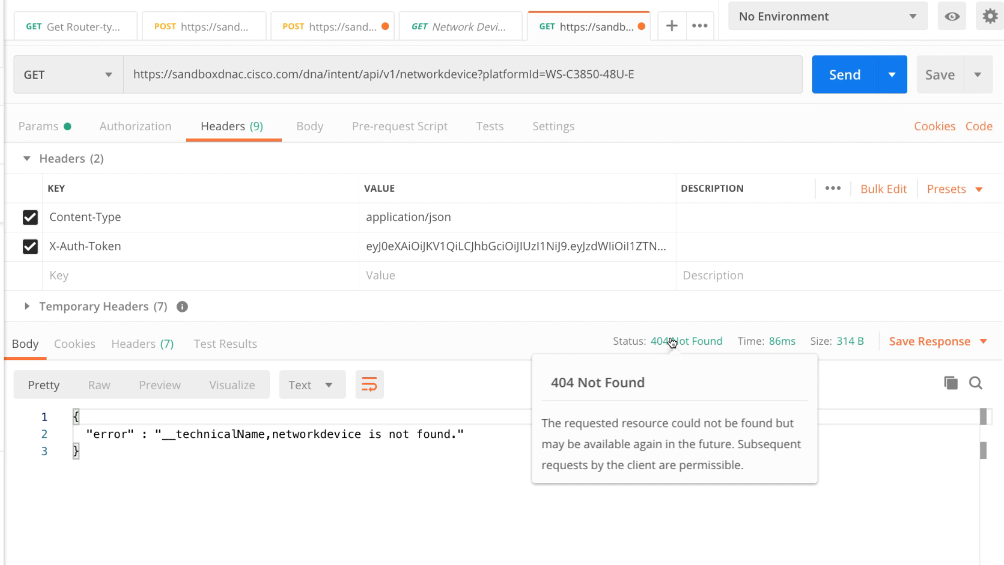
{"action": "mouse_move", "coordinate": [663, 343]}
- Insert the hyphen so the request URL reads network-device and send the request again
{"action": "left_click", "coordinate": [443, 75]}
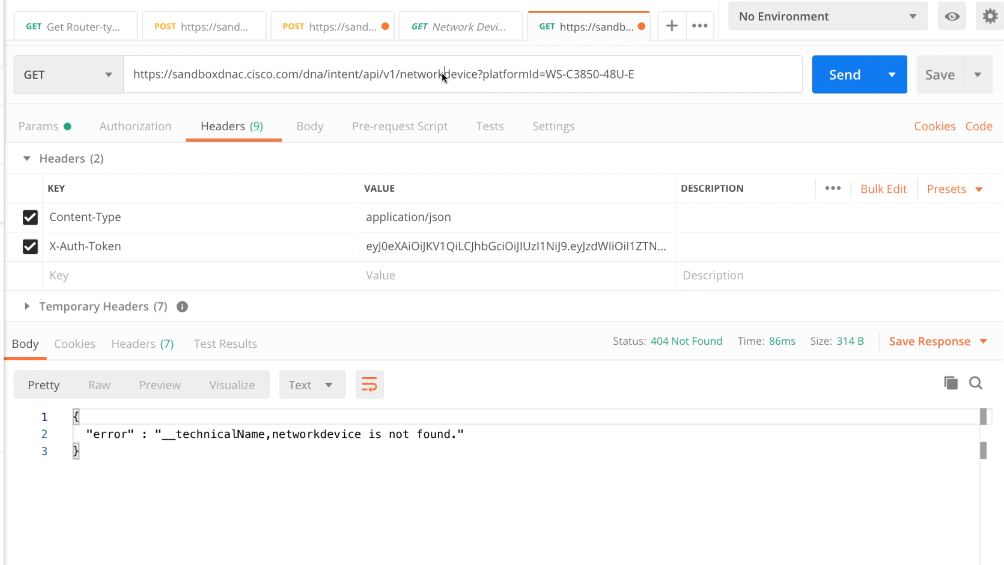
{"action": "type", "text": "-"}
{"action": "left_click", "coordinate": [819, 77]}
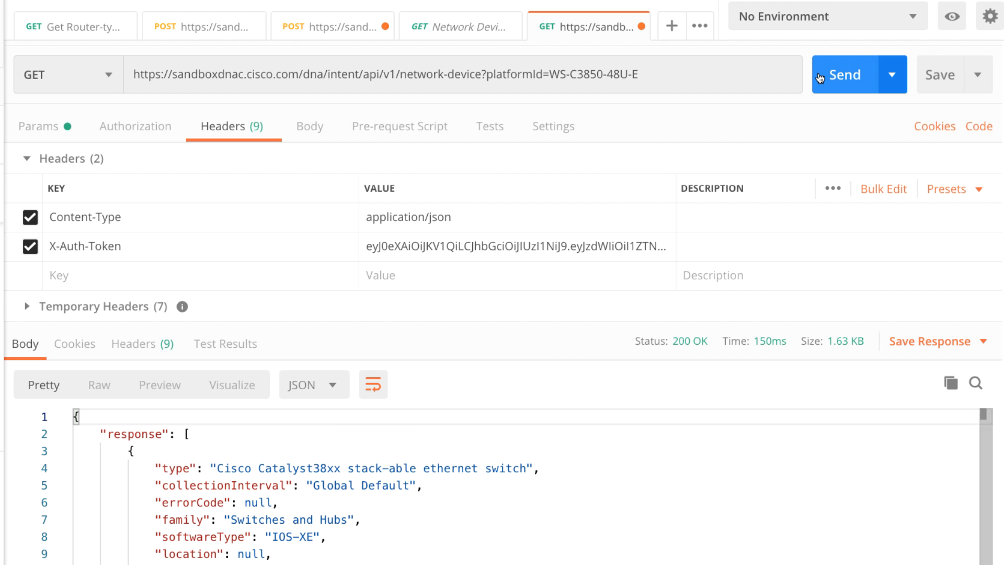